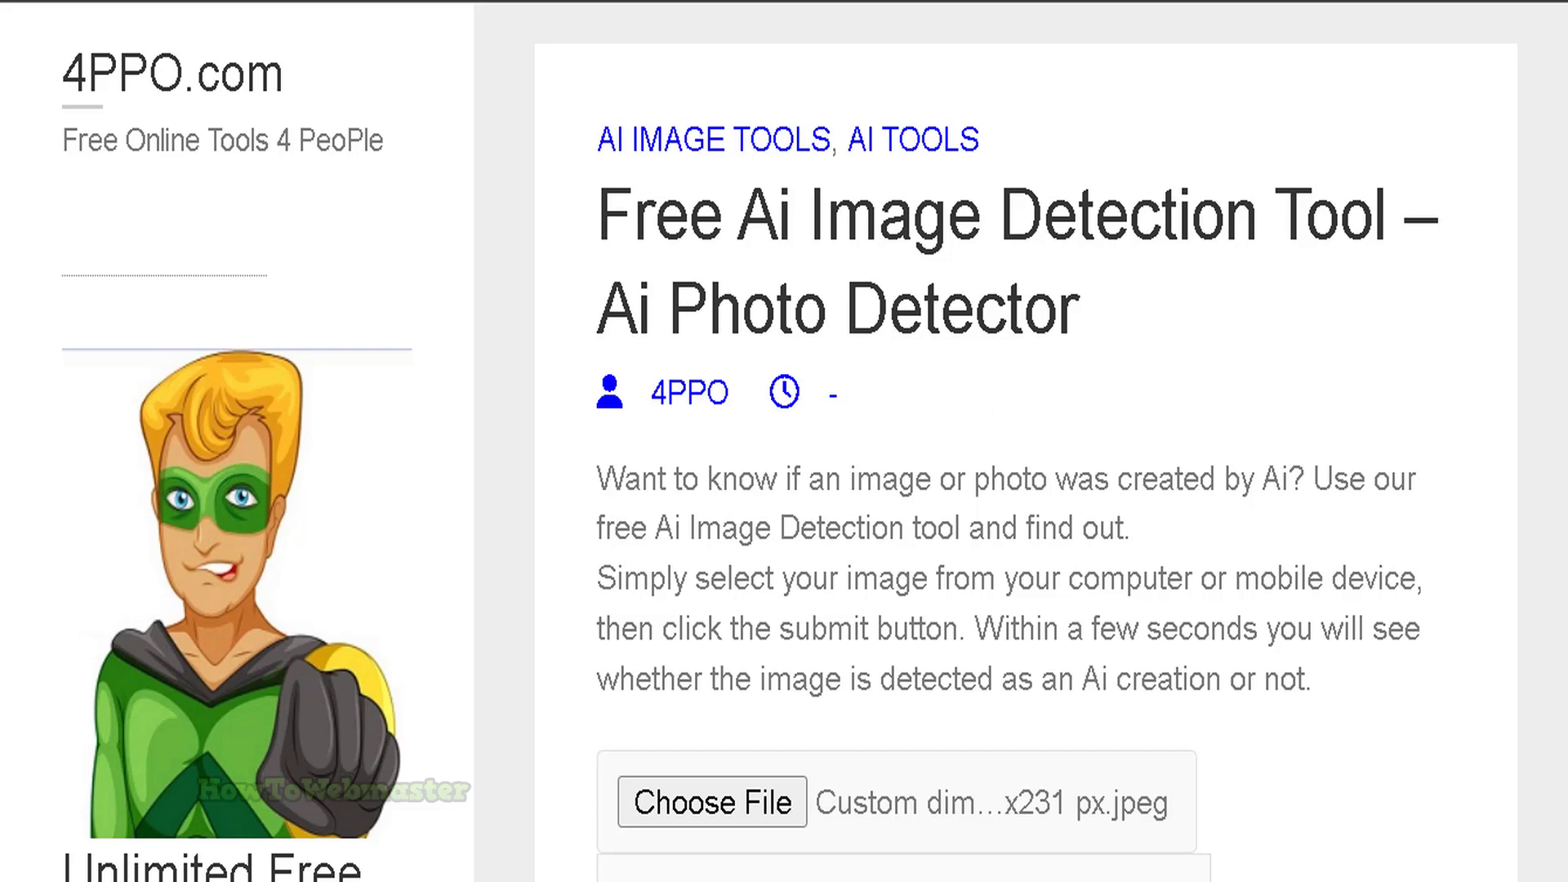
Choose gorilla-8381492_1280.png as the image to check, replacing the earlier JPEG
{"action": "scroll", "coordinate": [672, 704], "scroll_direction": "down", "scroll_amount": 3}
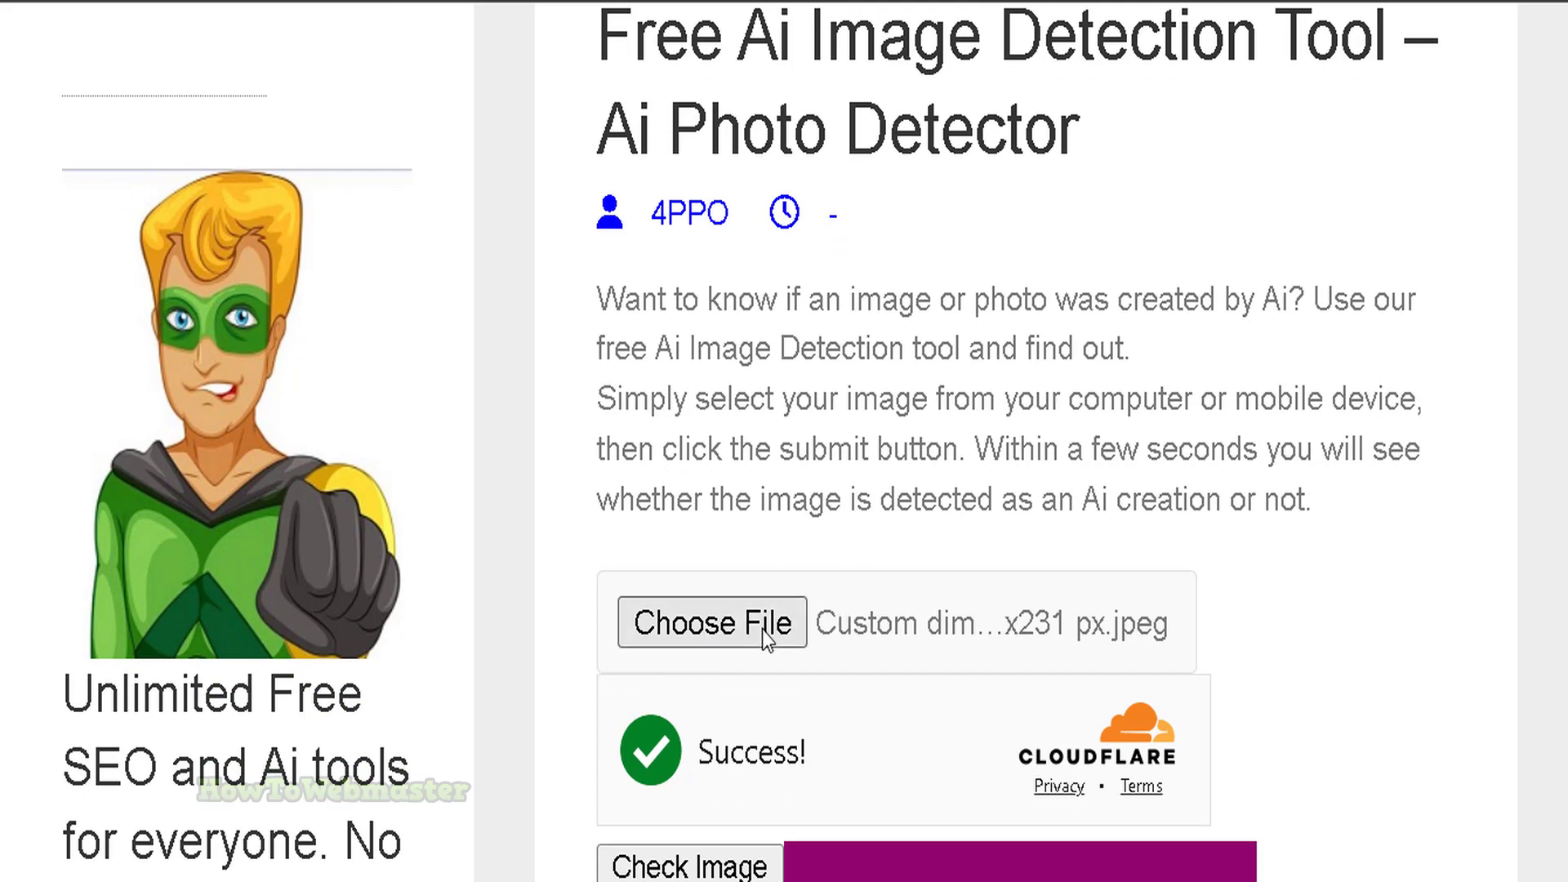
{"action": "scroll", "coordinate": [767, 627], "scroll_direction": "down", "scroll_amount": 5}
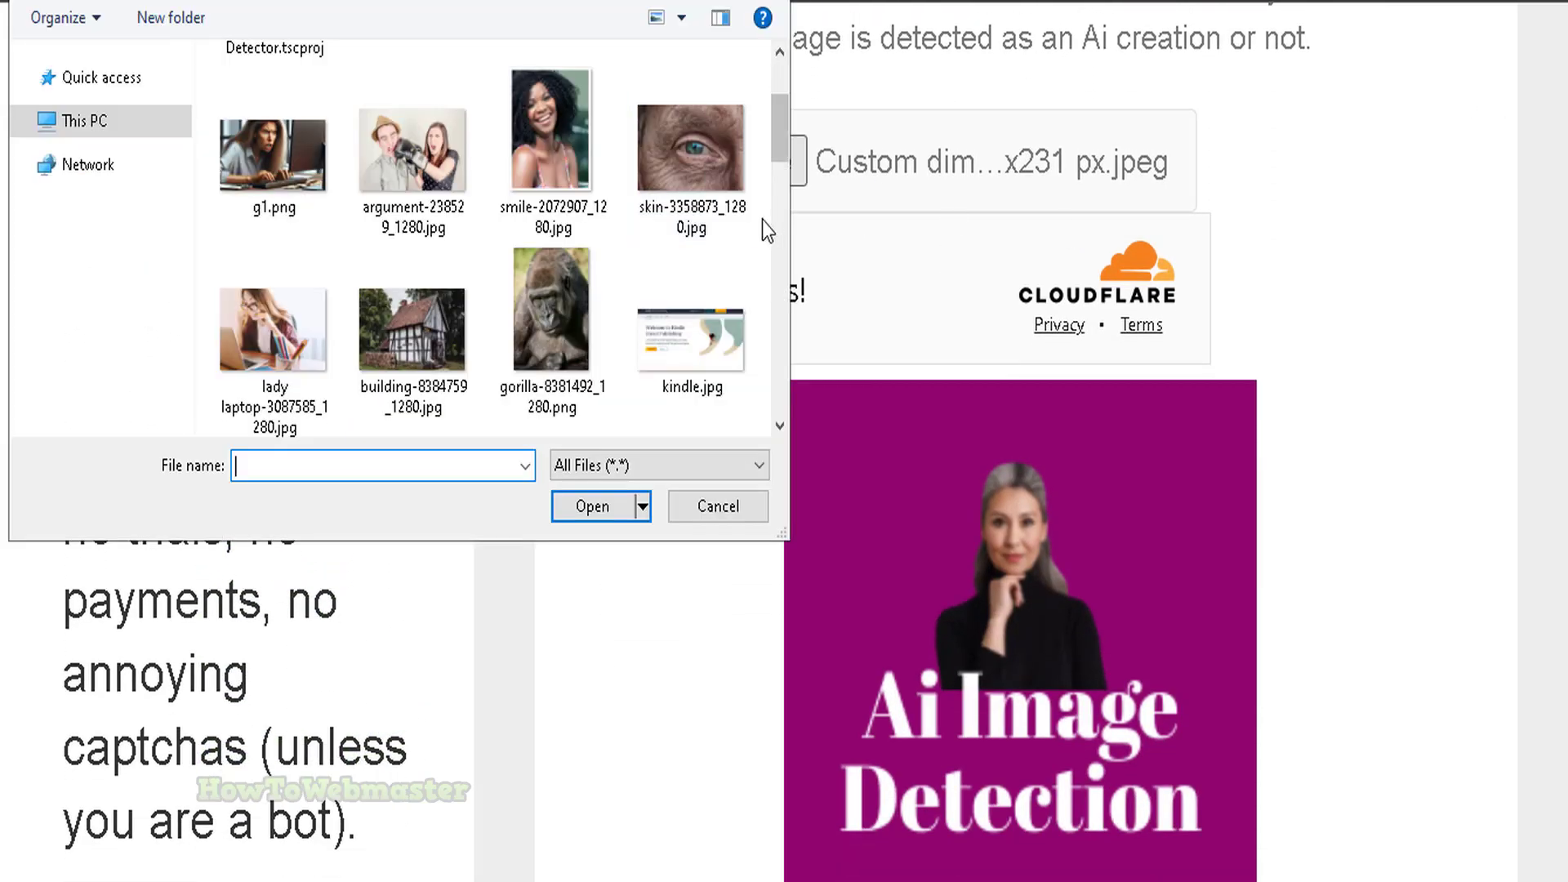
{"action": "left_click", "coordinate": [544, 294]}
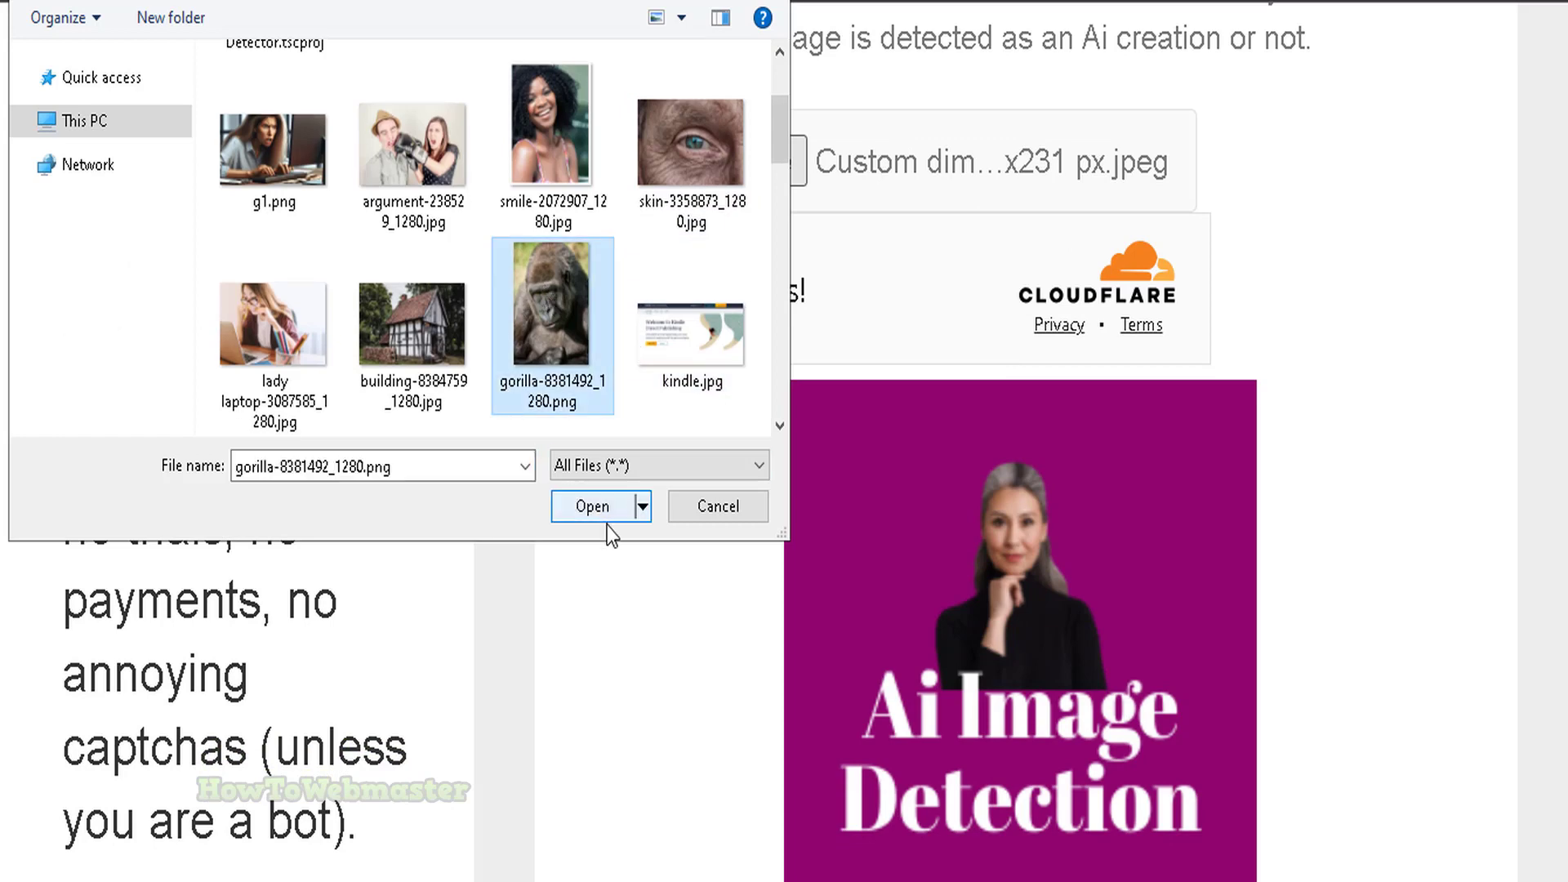
{"action": "left_click", "coordinate": [591, 506]}
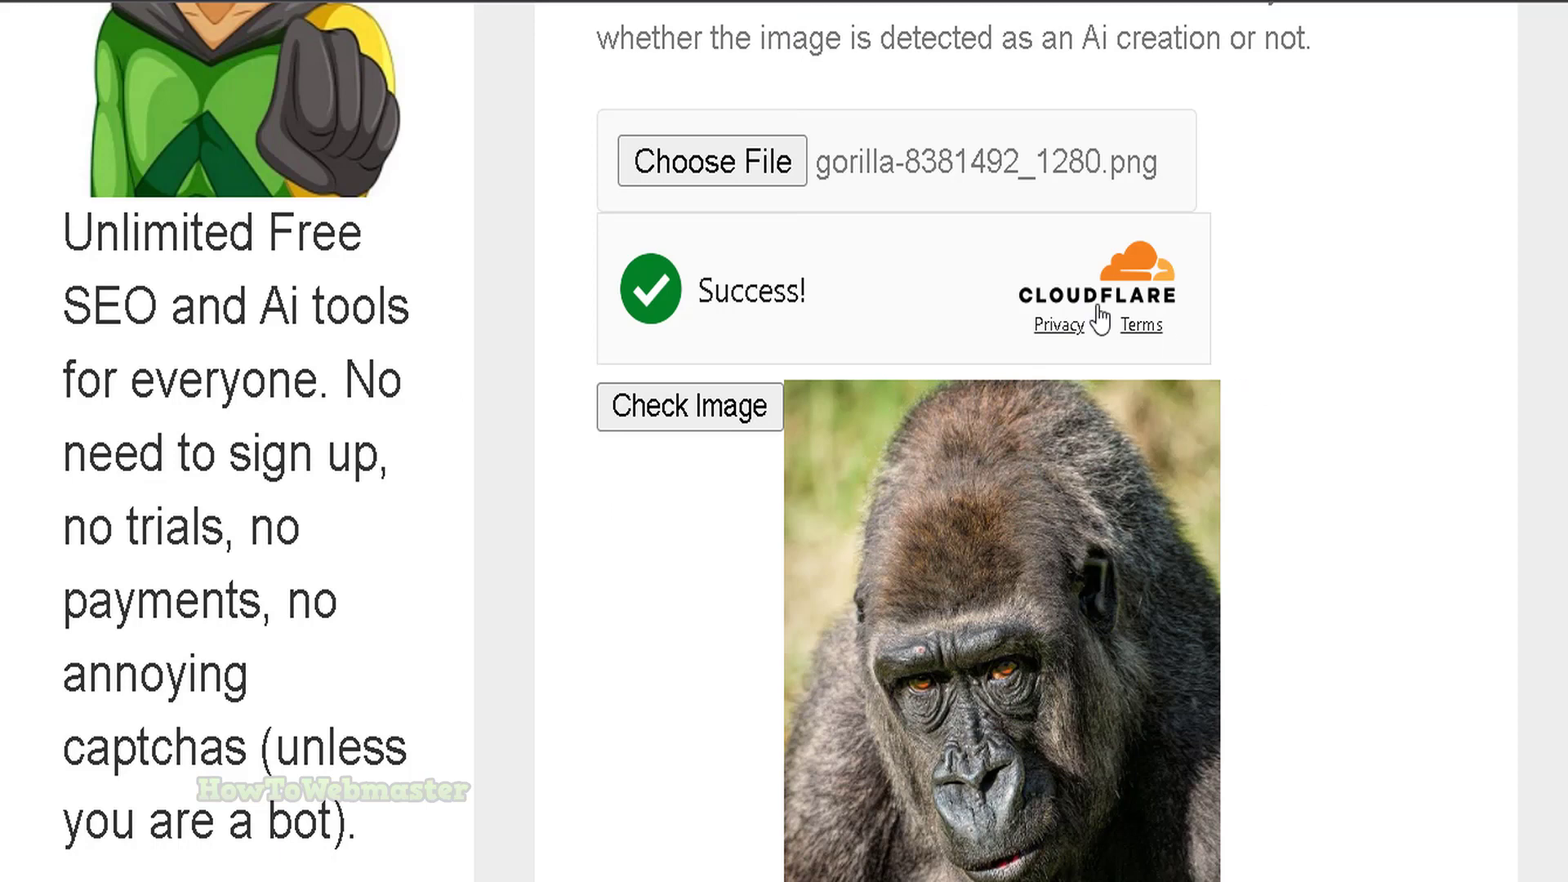
Run the check on the gorilla photo and highlight its Not Generated By Ai verdict
{"action": "left_click", "coordinate": [679, 415]}
{"action": "scroll", "coordinate": [867, 415], "scroll_direction": "down", "scroll_amount": 5}
{"action": "scroll", "coordinate": [739, 588], "scroll_direction": "down", "scroll_amount": 6}
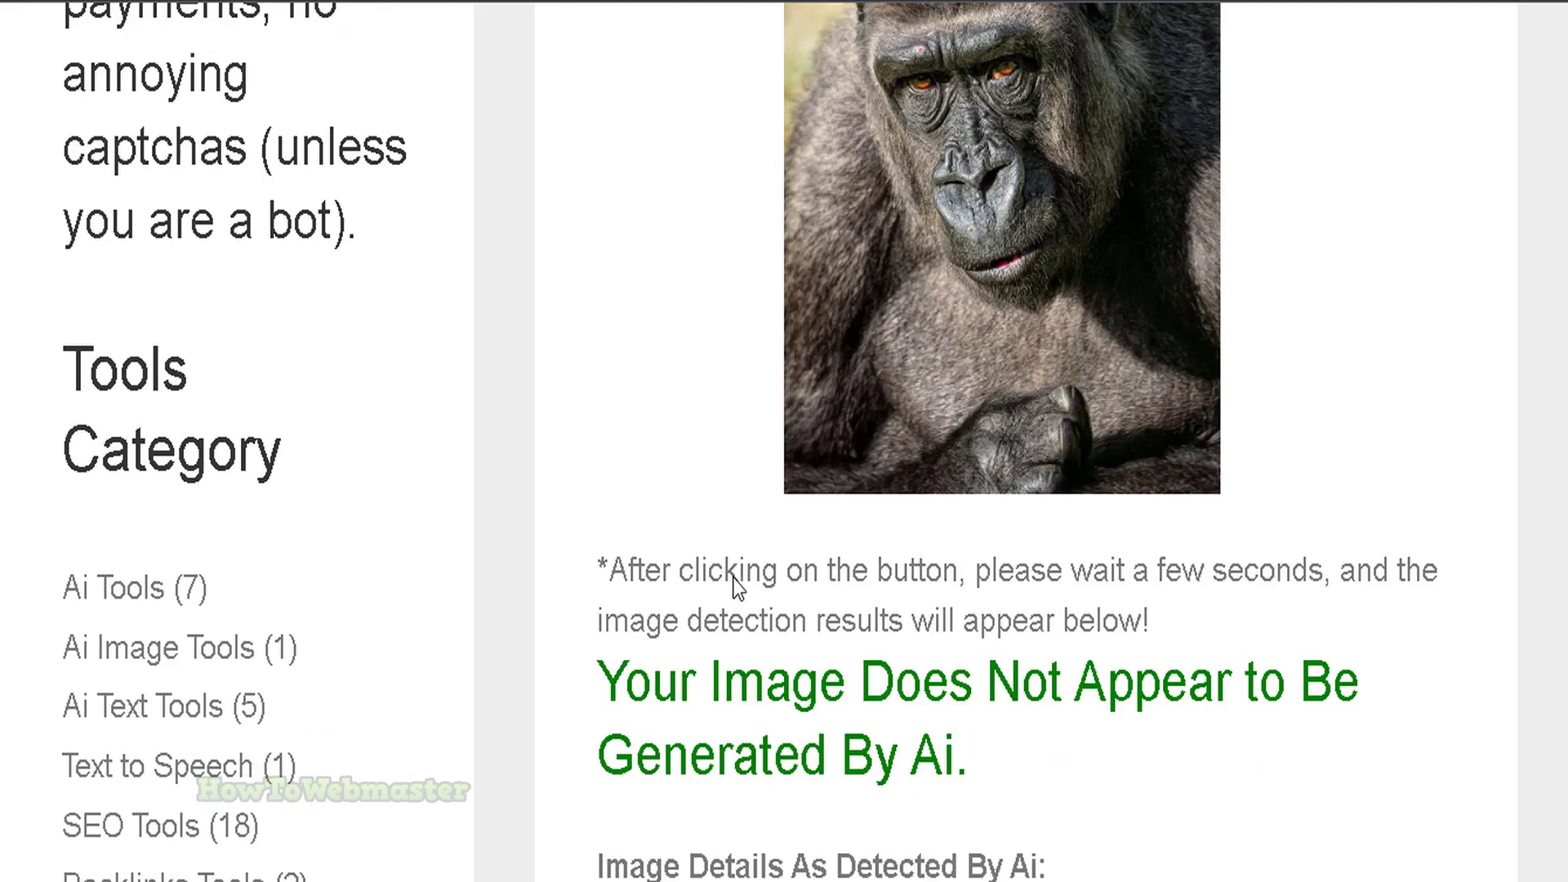
{"action": "scroll", "coordinate": [739, 588], "scroll_direction": "up", "scroll_amount": 3}
{"action": "scroll", "coordinate": [739, 588], "scroll_direction": "down", "scroll_amount": 1}
{"action": "scroll", "coordinate": [739, 588], "scroll_direction": "down", "scroll_amount": 2}
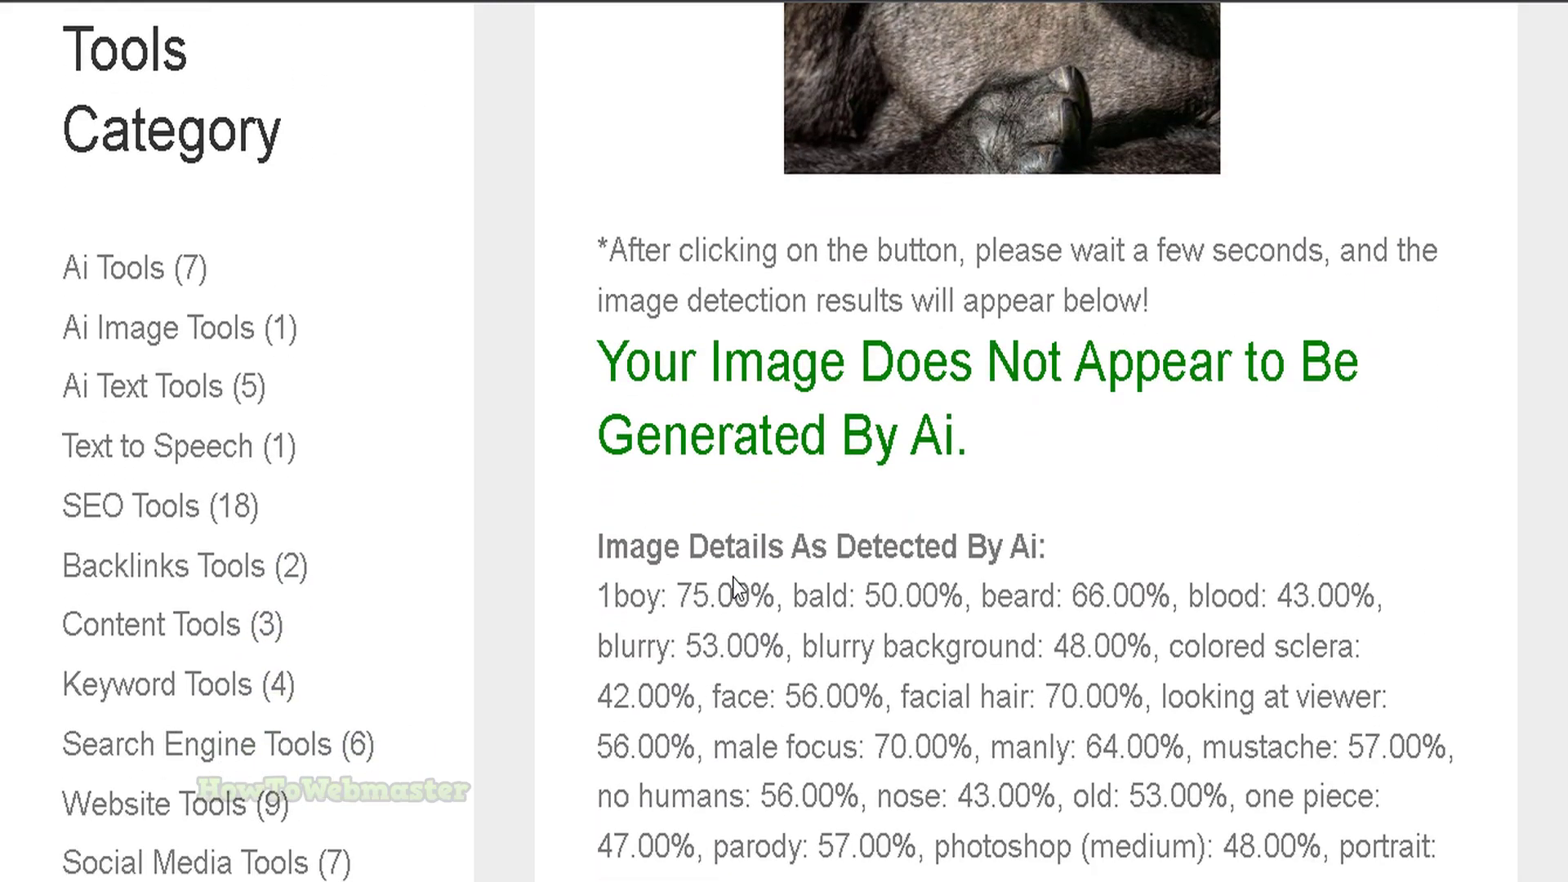
{"action": "left_click_drag", "start_coordinate": [694, 341], "coordinate": [1344, 418]}
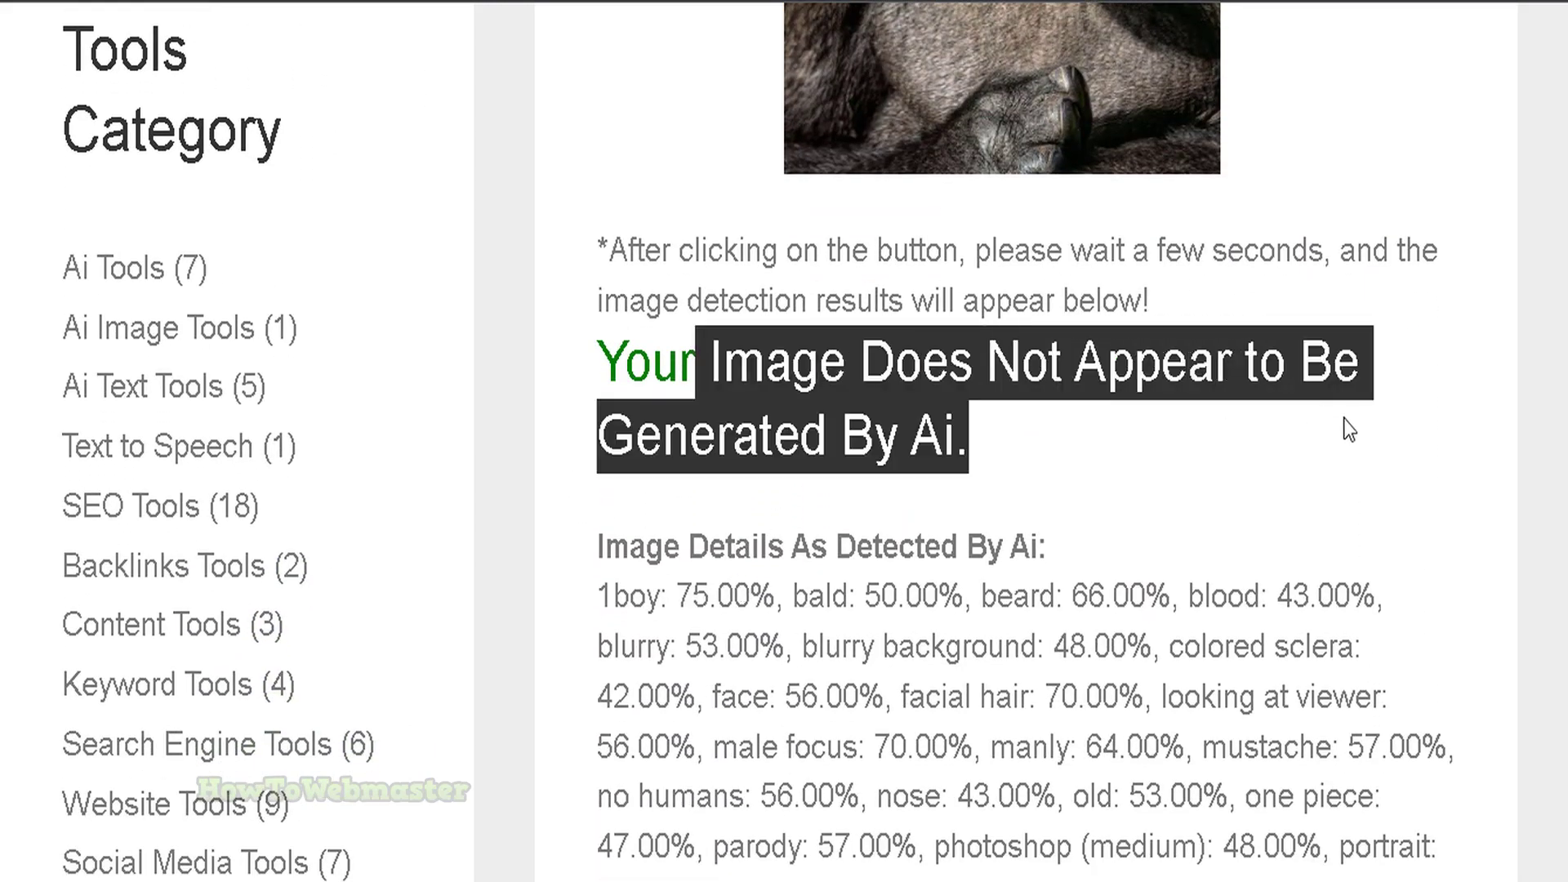
{"action": "left_click", "coordinate": [728, 367]}
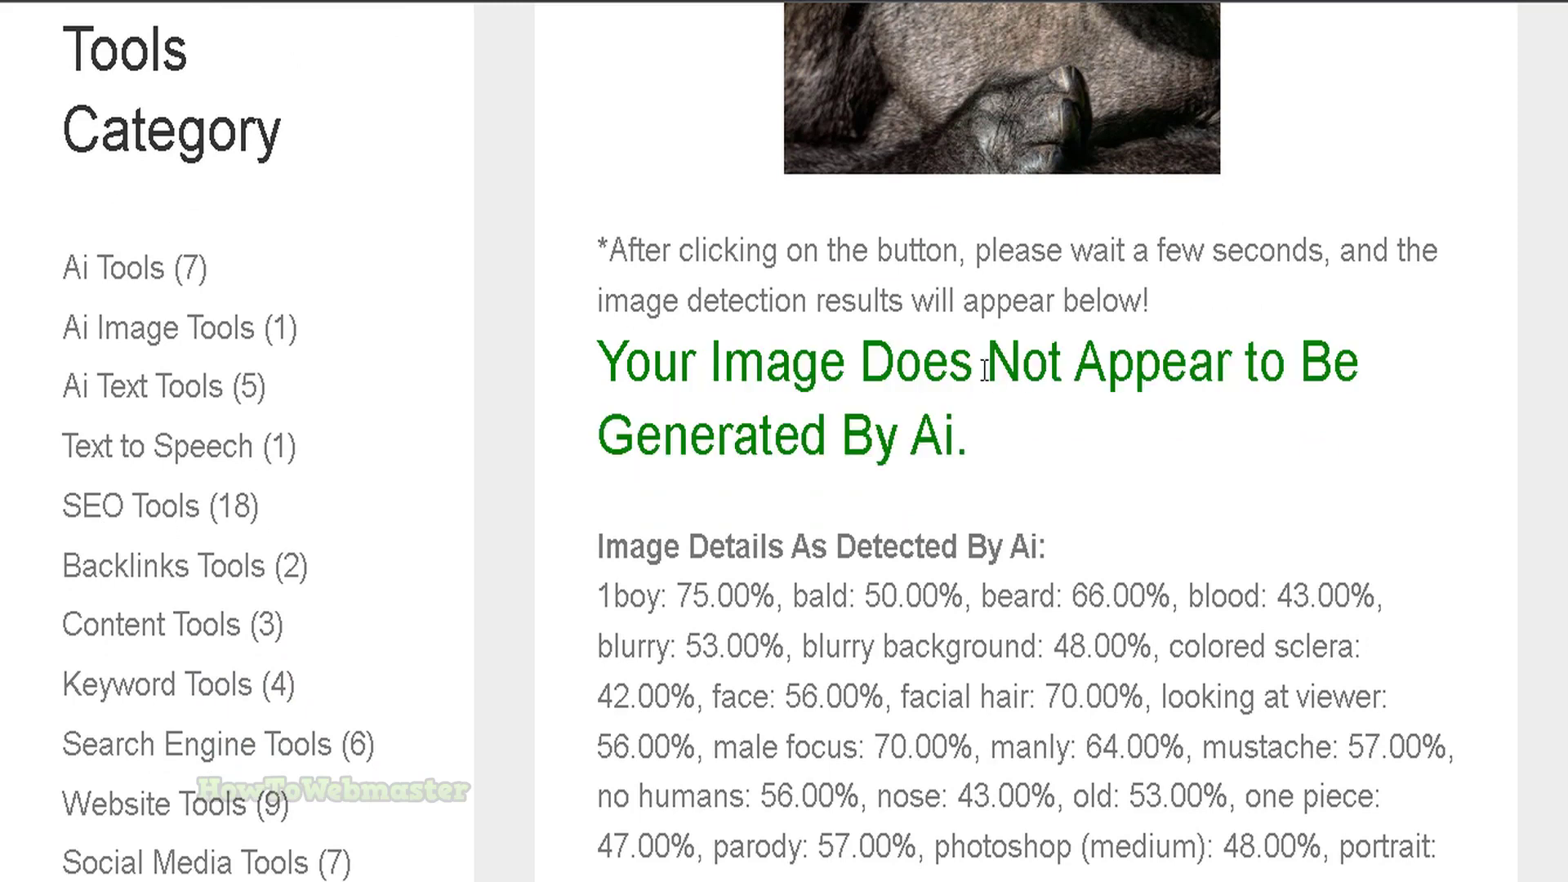
{"action": "left_click_drag", "start_coordinate": [896, 365], "coordinate": [1269, 382]}
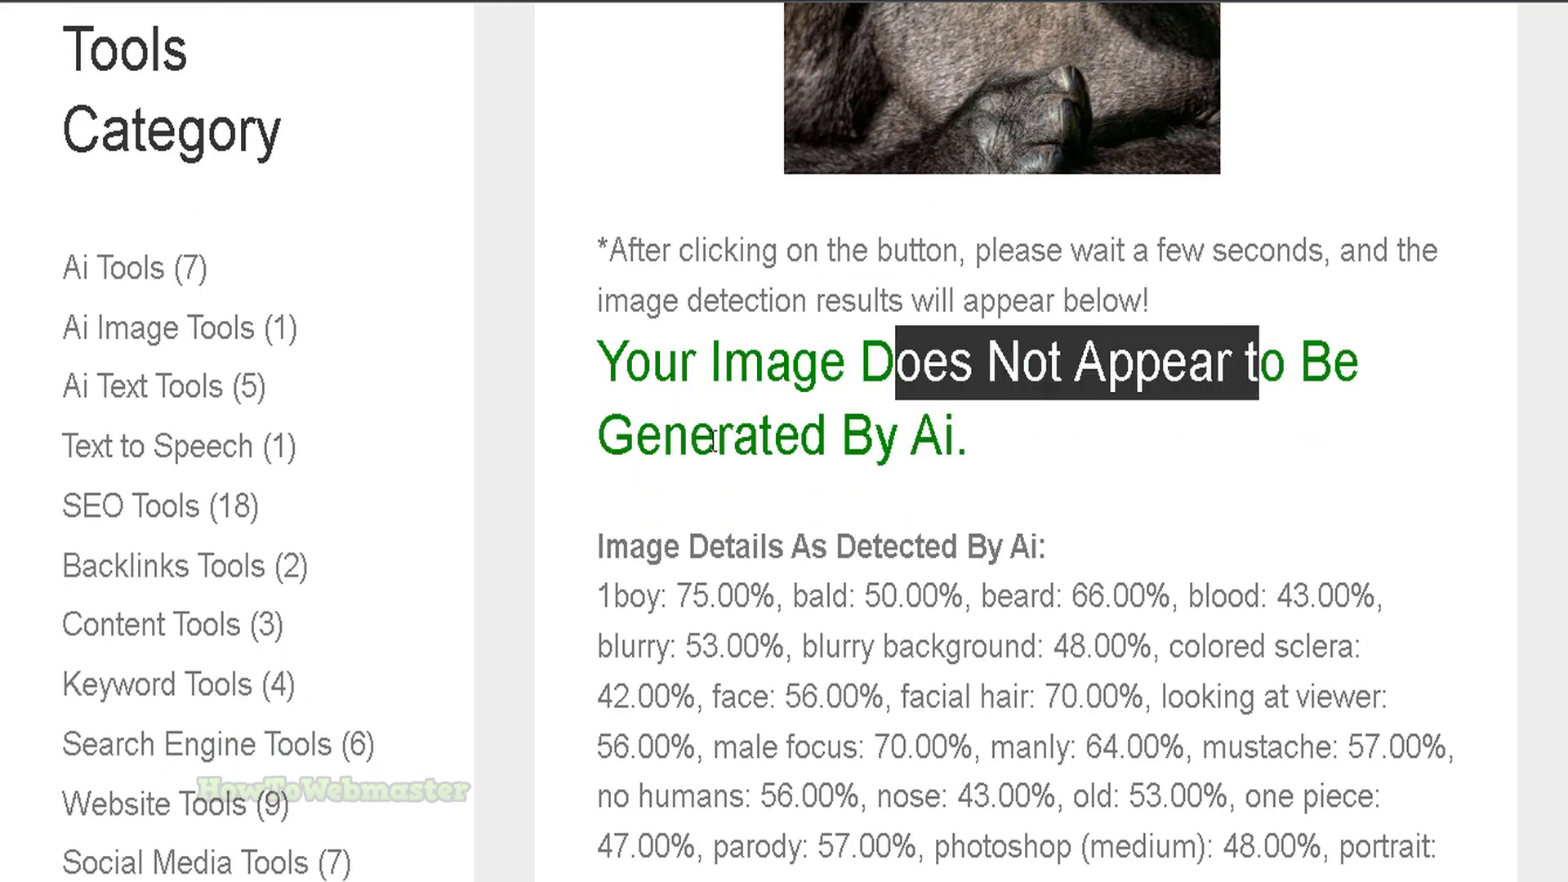
{"action": "left_click_drag", "start_coordinate": [694, 441], "coordinate": [954, 441]}
Highlight the detected tags, including no humans, safe: 100.00% and 1boy: 75.00%
{"action": "scroll", "coordinate": [954, 441], "scroll_direction": "down", "scroll_amount": 1}
{"action": "scroll", "coordinate": [784, 441], "scroll_direction": "down", "scroll_amount": 3}
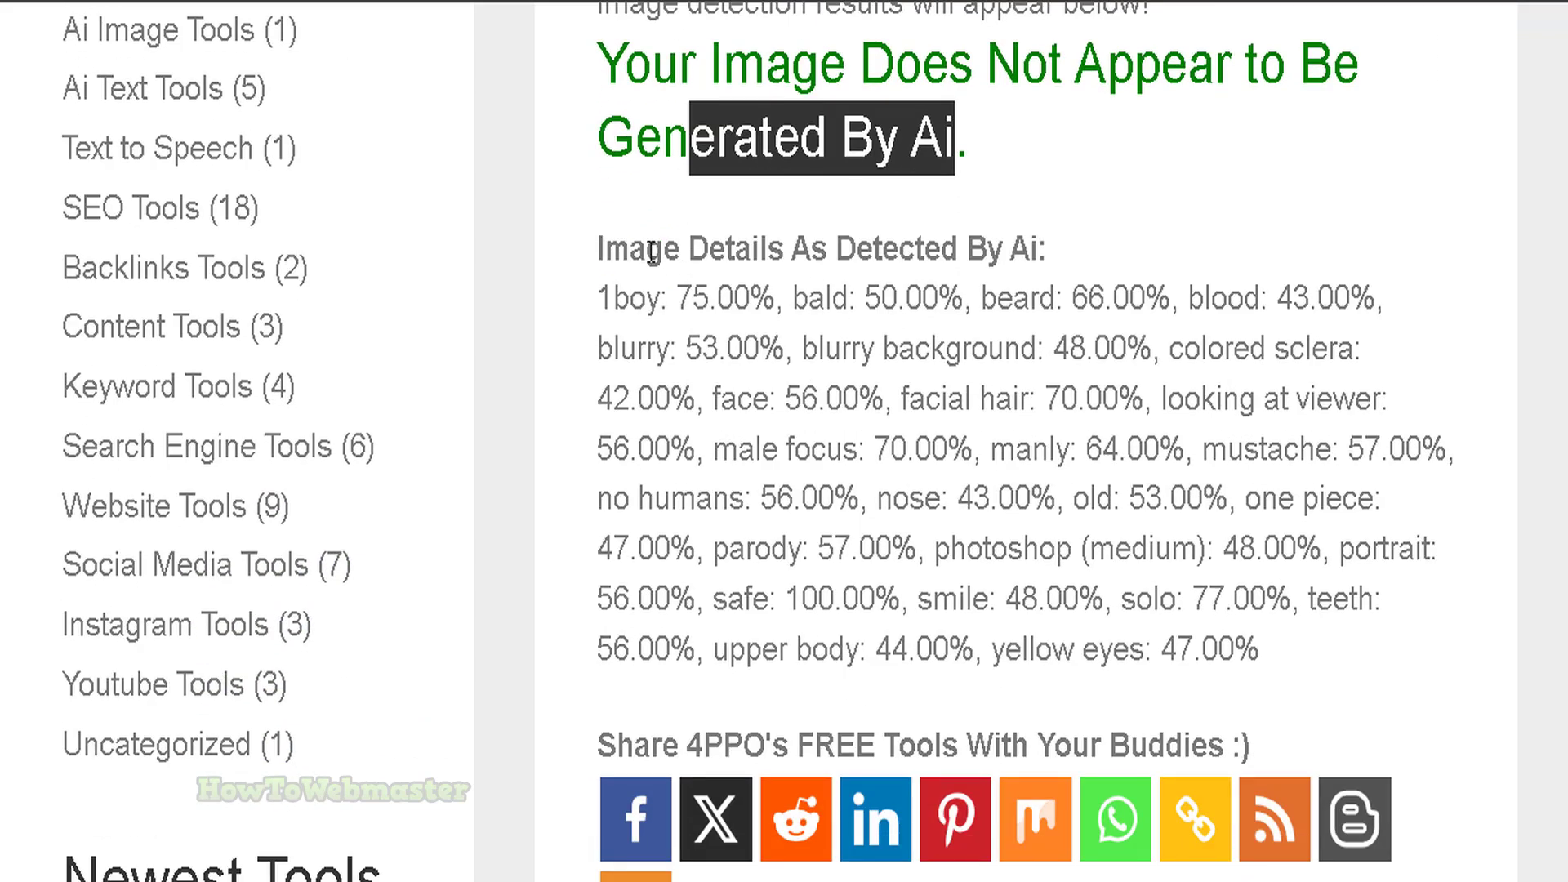
{"action": "left_click_drag", "start_coordinate": [647, 249], "coordinate": [1059, 276]}
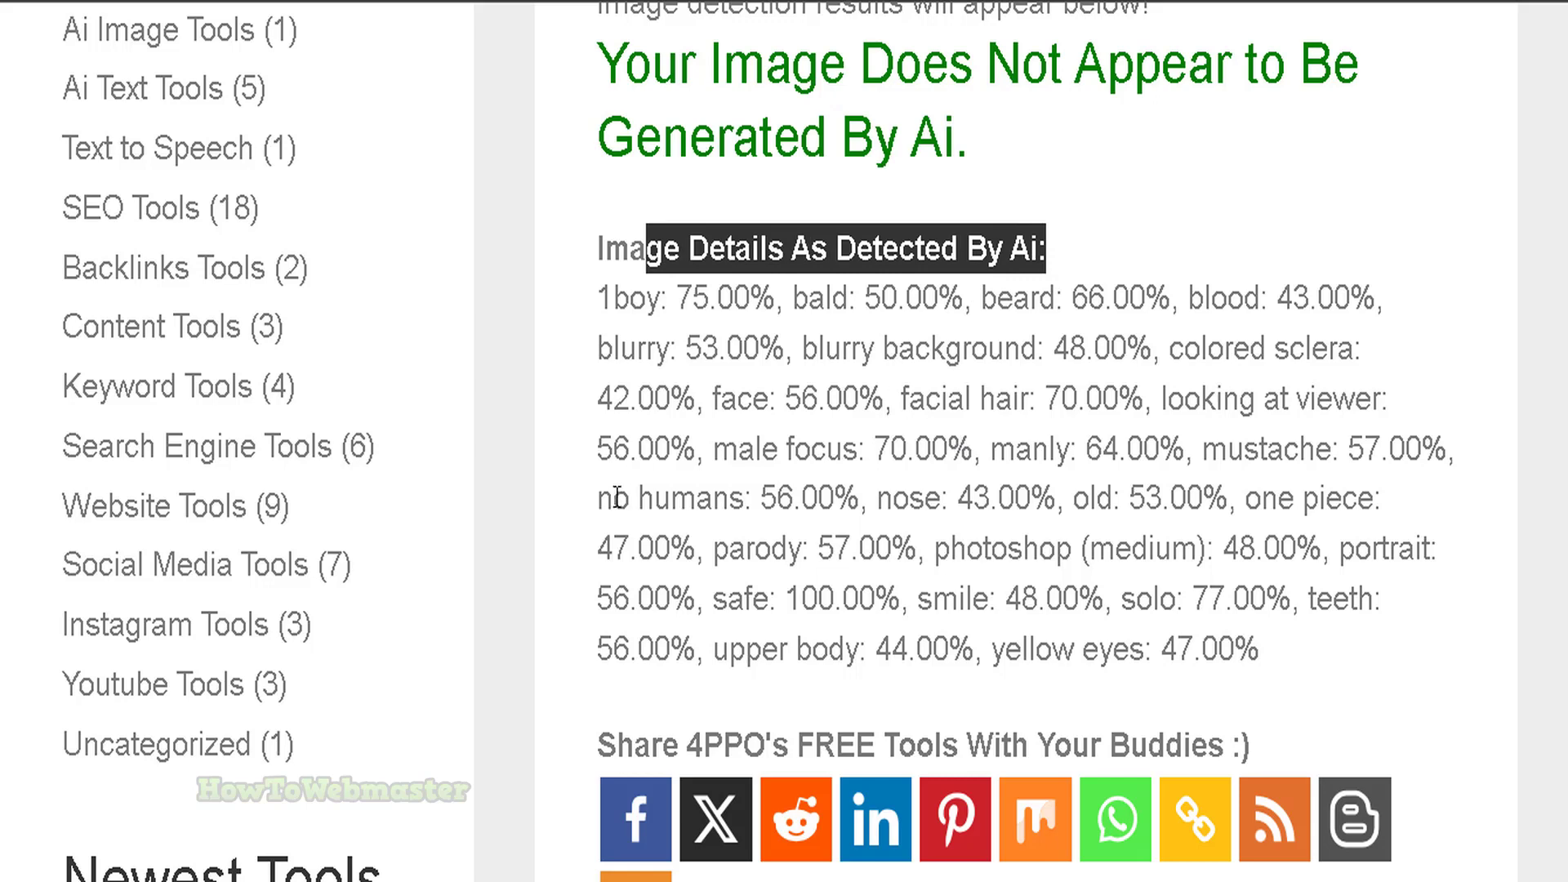
{"action": "left_click_drag", "start_coordinate": [618, 498], "coordinate": [889, 493]}
{"action": "left_click", "coordinate": [859, 506]}
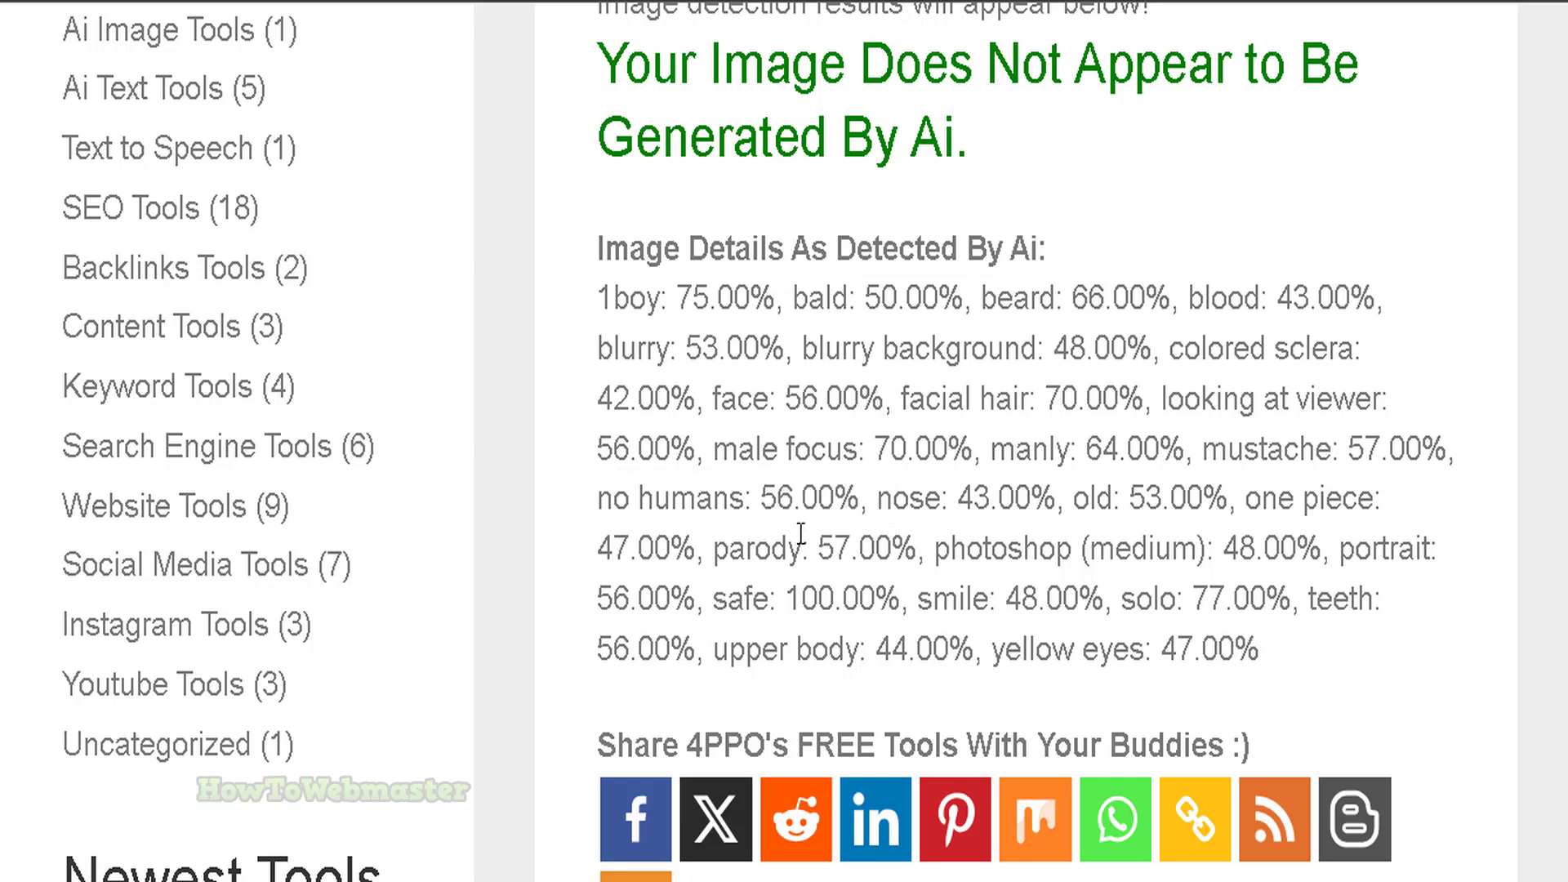
{"action": "left_click_drag", "start_coordinate": [715, 597], "coordinate": [900, 598]}
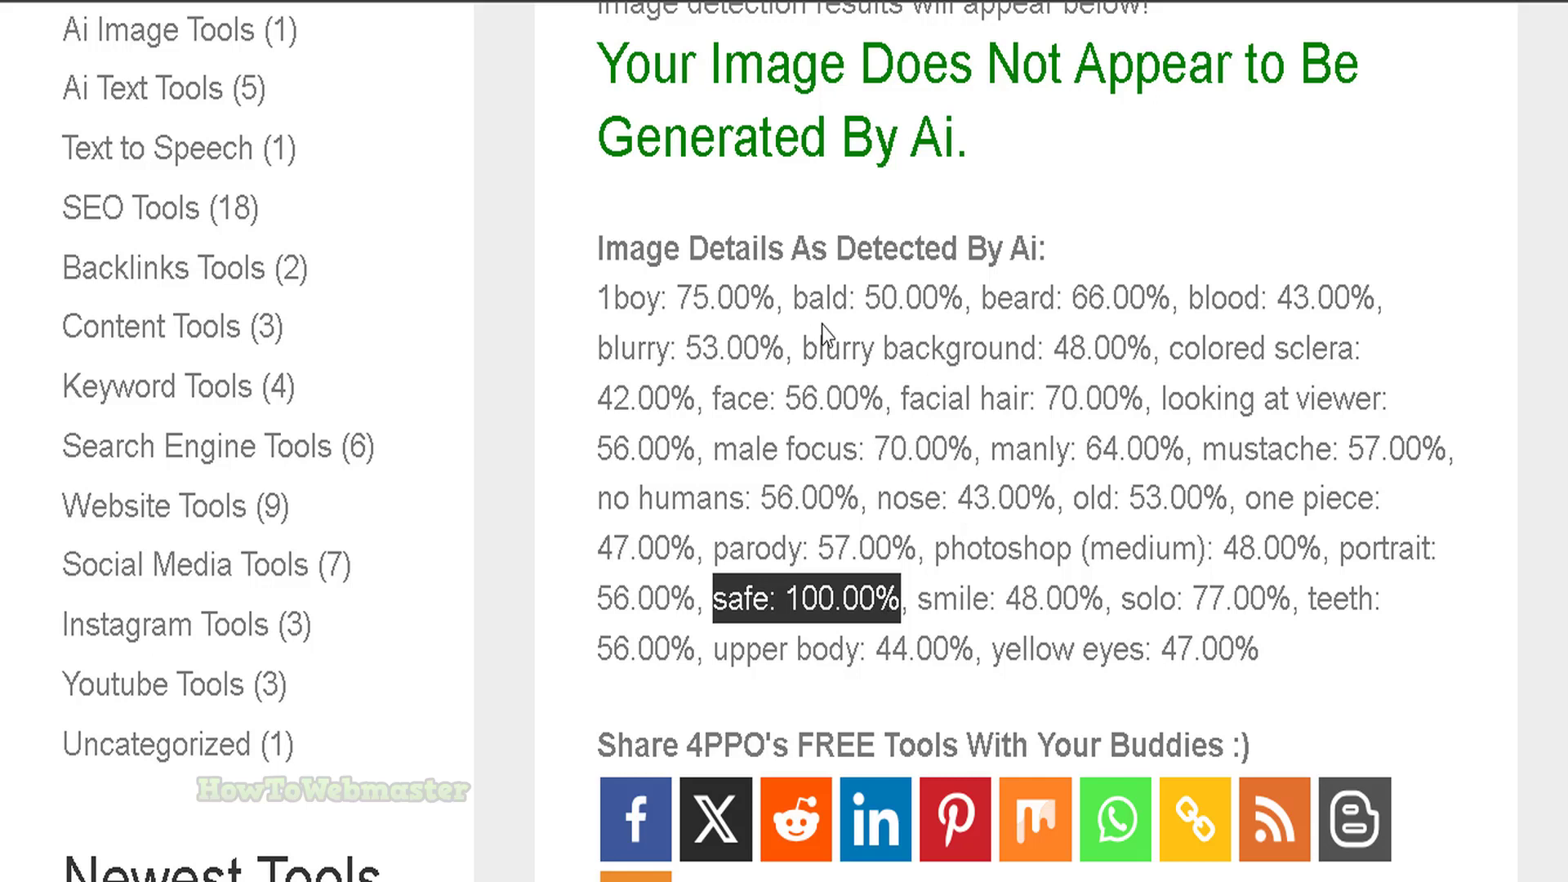
{"action": "left_click", "coordinate": [606, 296]}
{"action": "left_click_drag", "start_coordinate": [606, 296], "coordinate": [803, 320]}
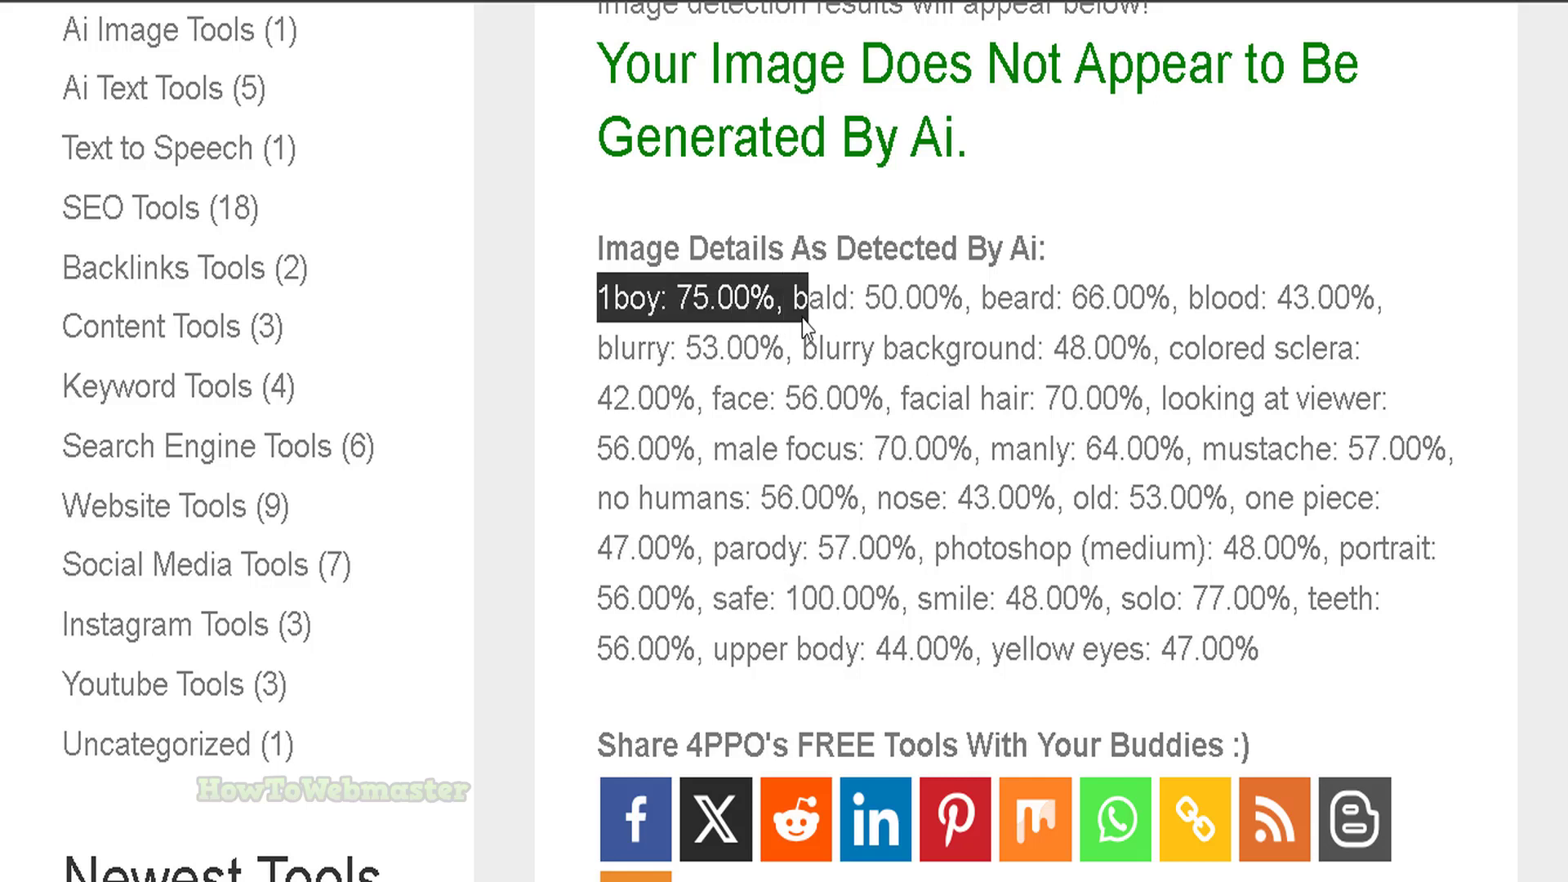
{"action": "scroll", "coordinate": [1380, 364], "scroll_direction": "up", "scroll_amount": 5}
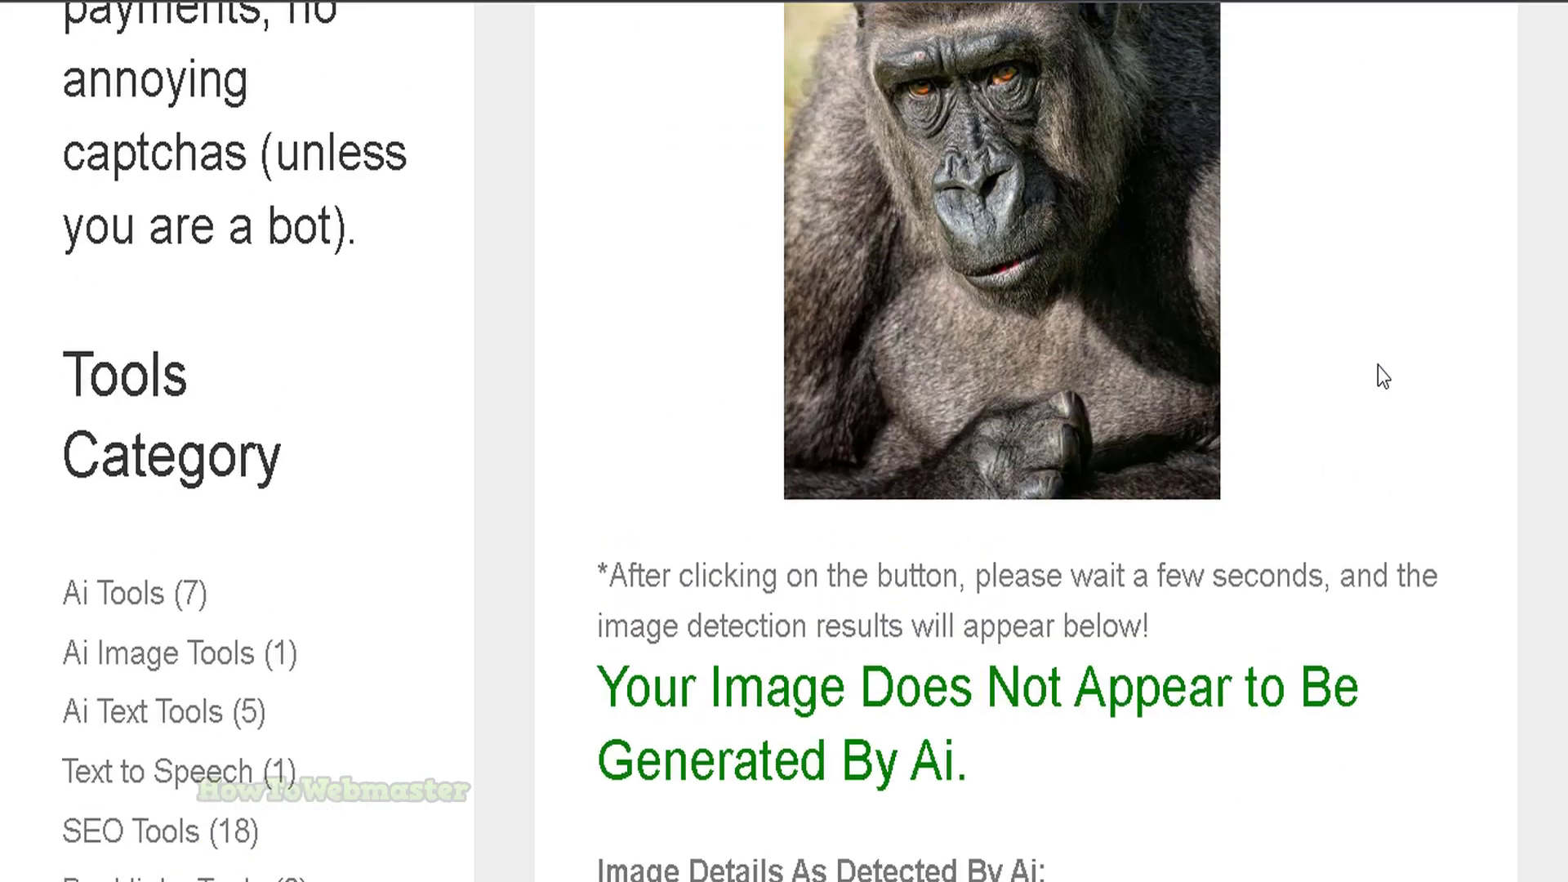
Check kindle.jpg and highlight its not-AI-generated verdict
{"action": "scroll", "coordinate": [1379, 366], "scroll_direction": "down", "scroll_amount": 3}
{"action": "scroll", "coordinate": [1378, 366], "scroll_direction": "up", "scroll_amount": 5}
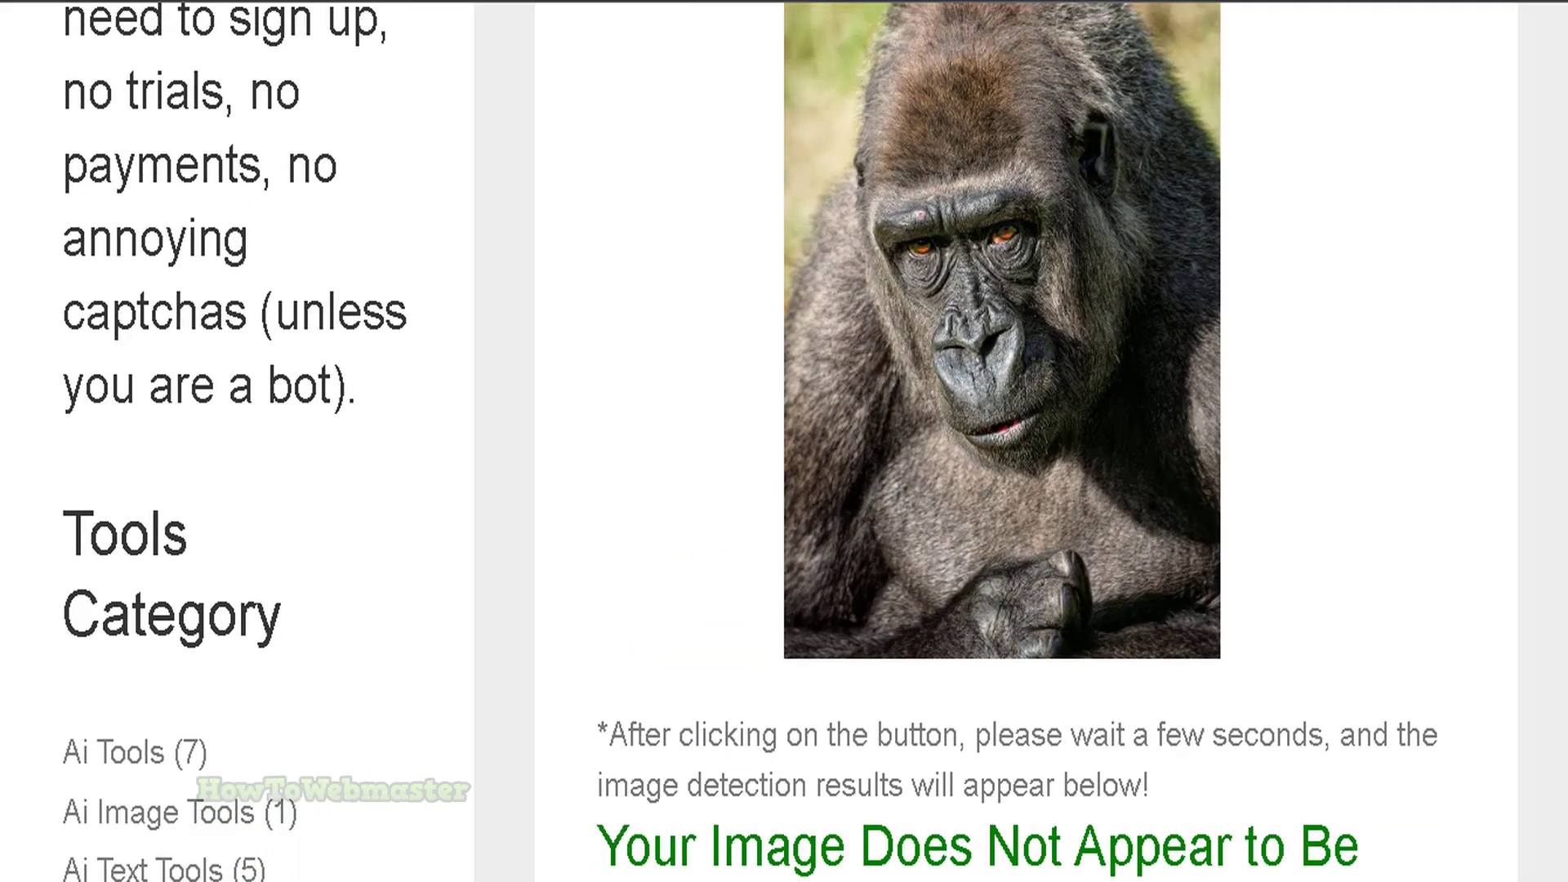
{"action": "scroll", "coordinate": [1378, 375], "scroll_direction": "up", "scroll_amount": 2}
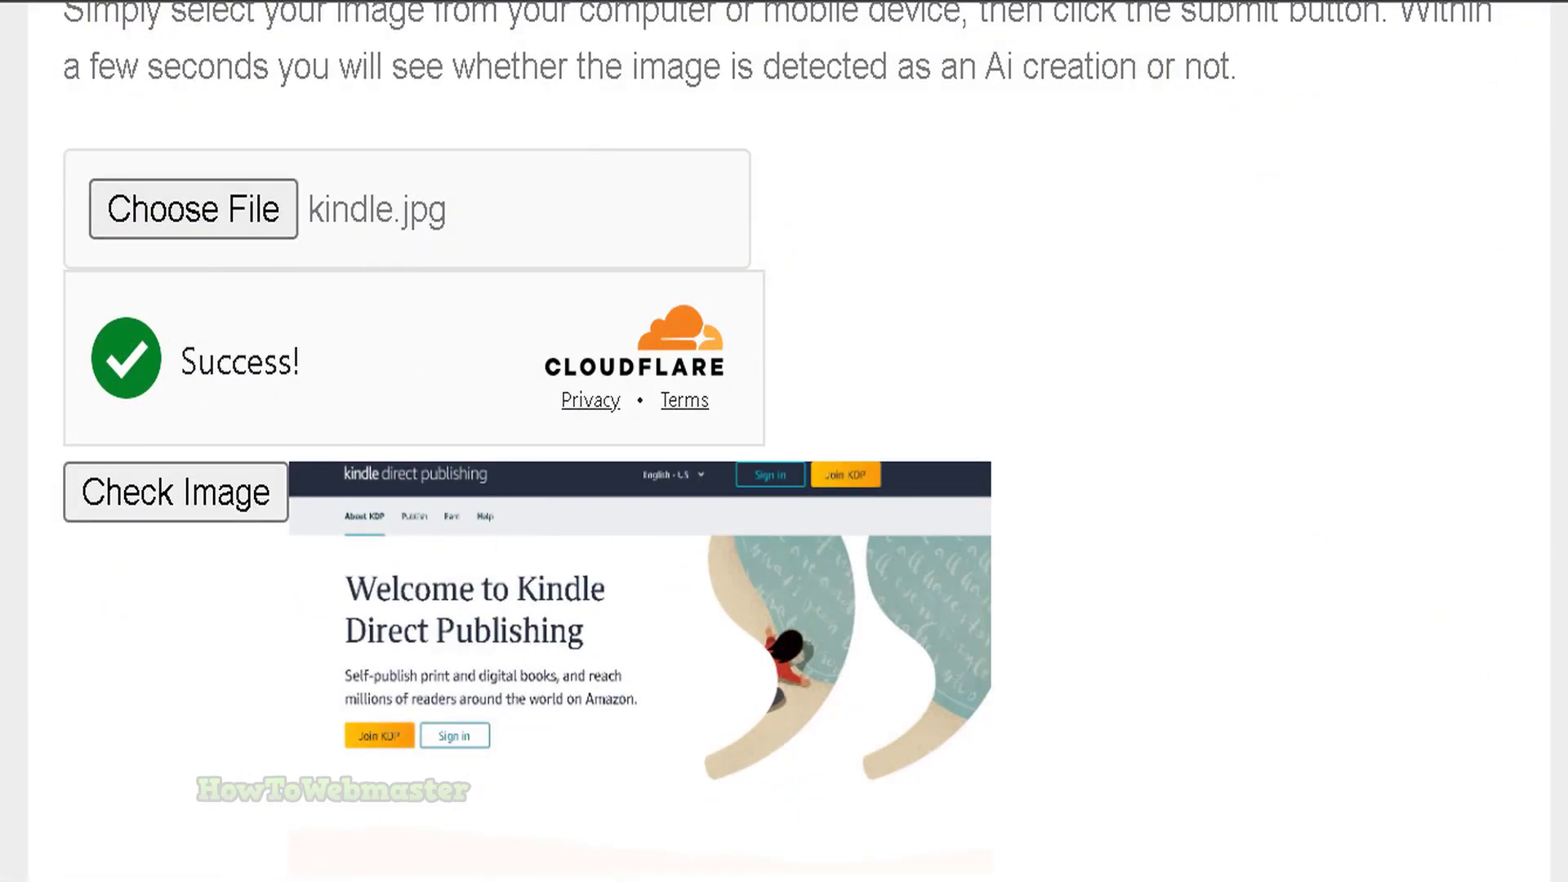
{"action": "scroll", "coordinate": [784, 441], "scroll_direction": "down", "scroll_amount": 4}
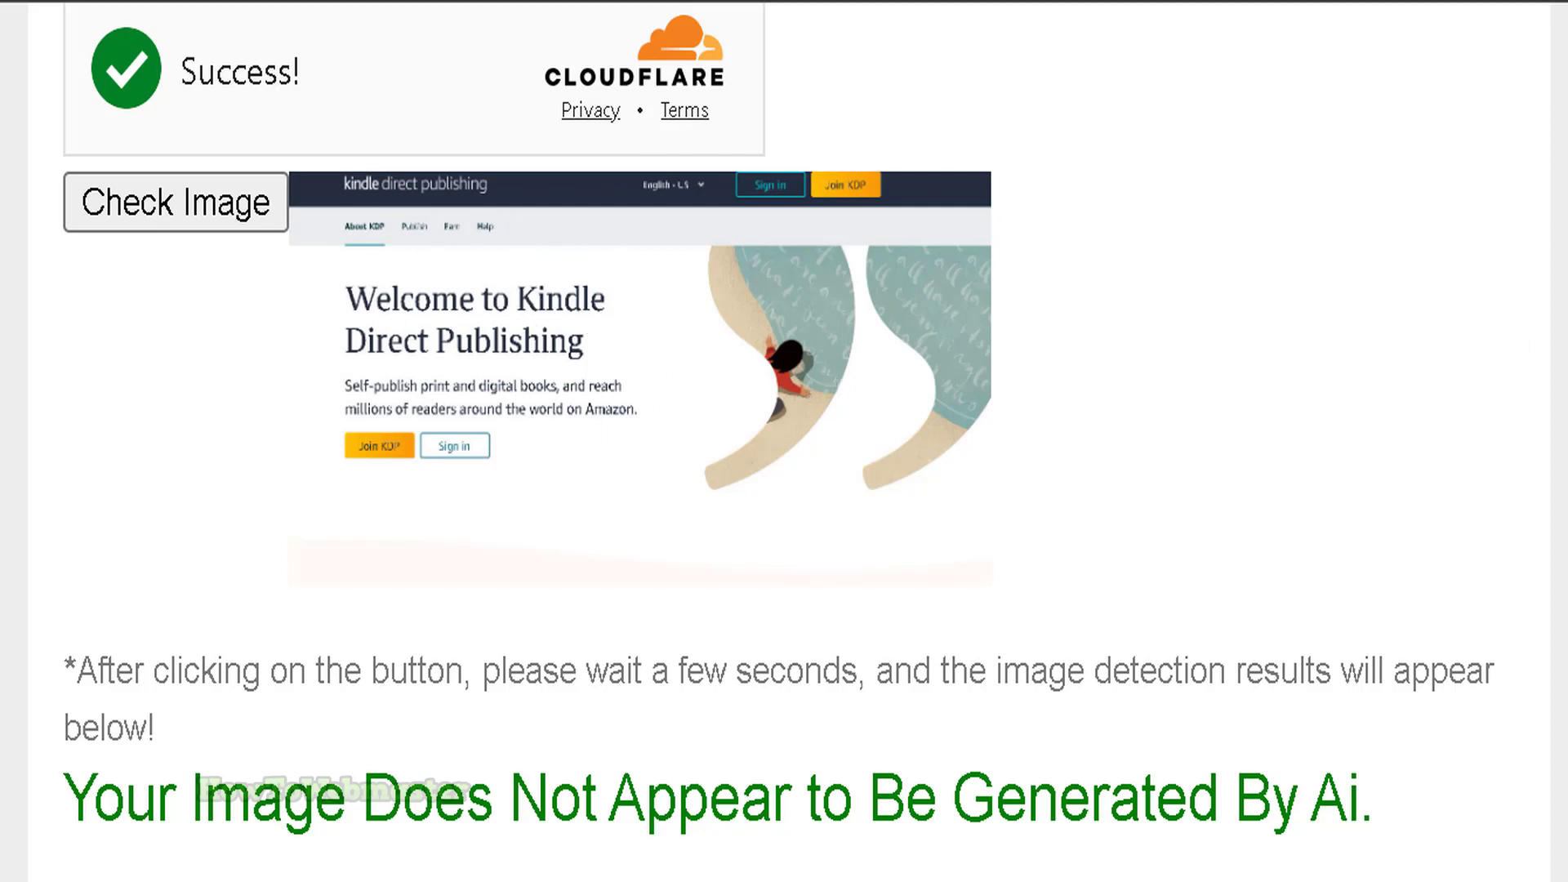
{"action": "scroll", "coordinate": [836, 207], "scroll_direction": "up", "scroll_amount": 1}
{"action": "left_click", "coordinate": [158, 315]}
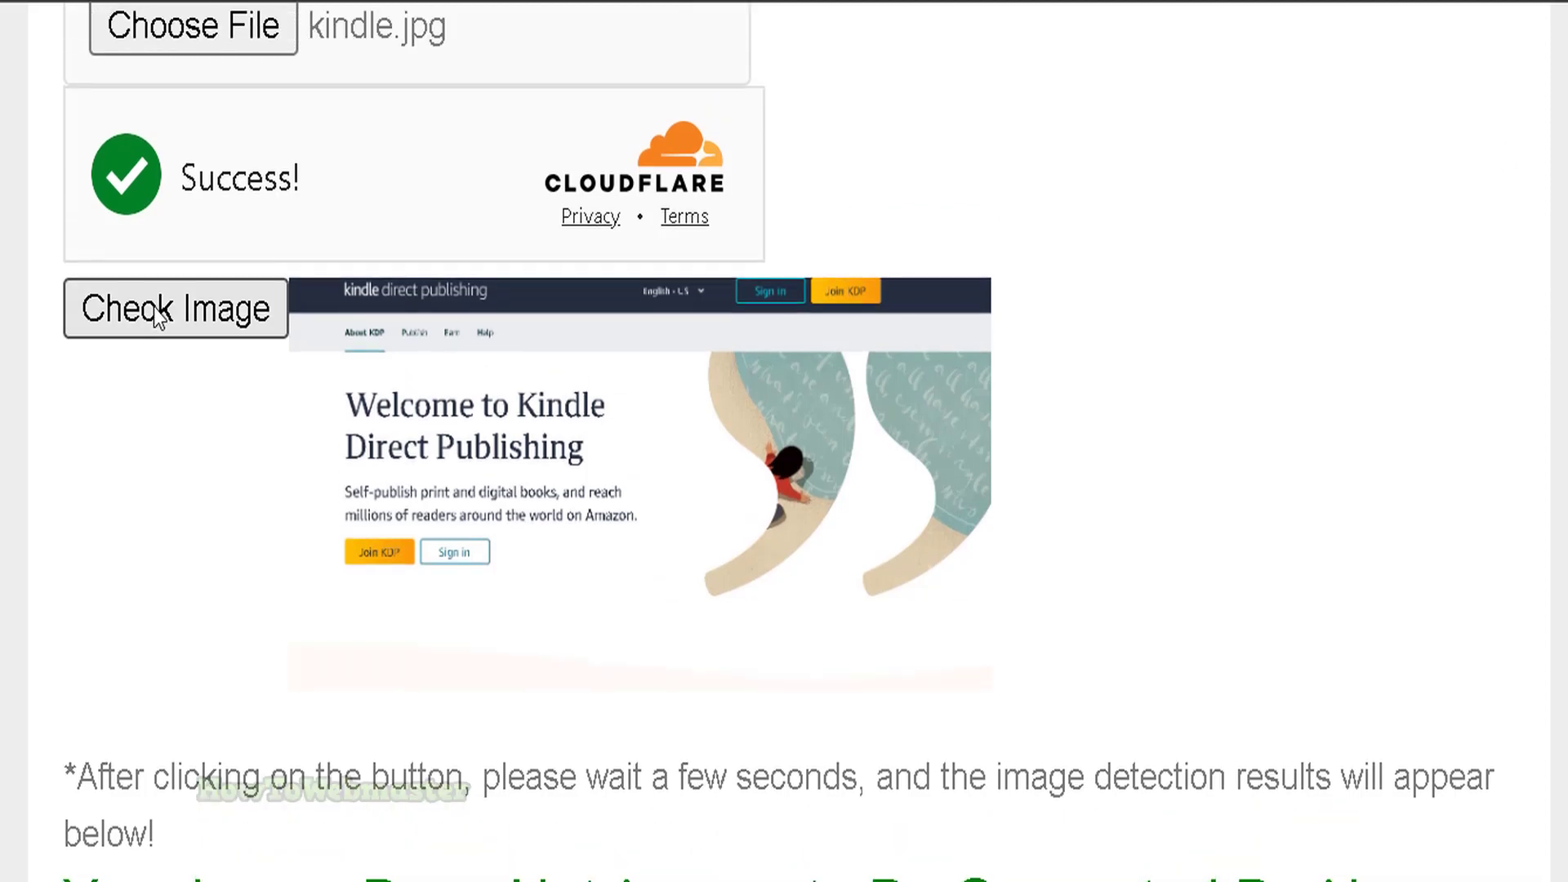
{"action": "scroll", "coordinate": [667, 376], "scroll_direction": "down", "scroll_amount": 3}
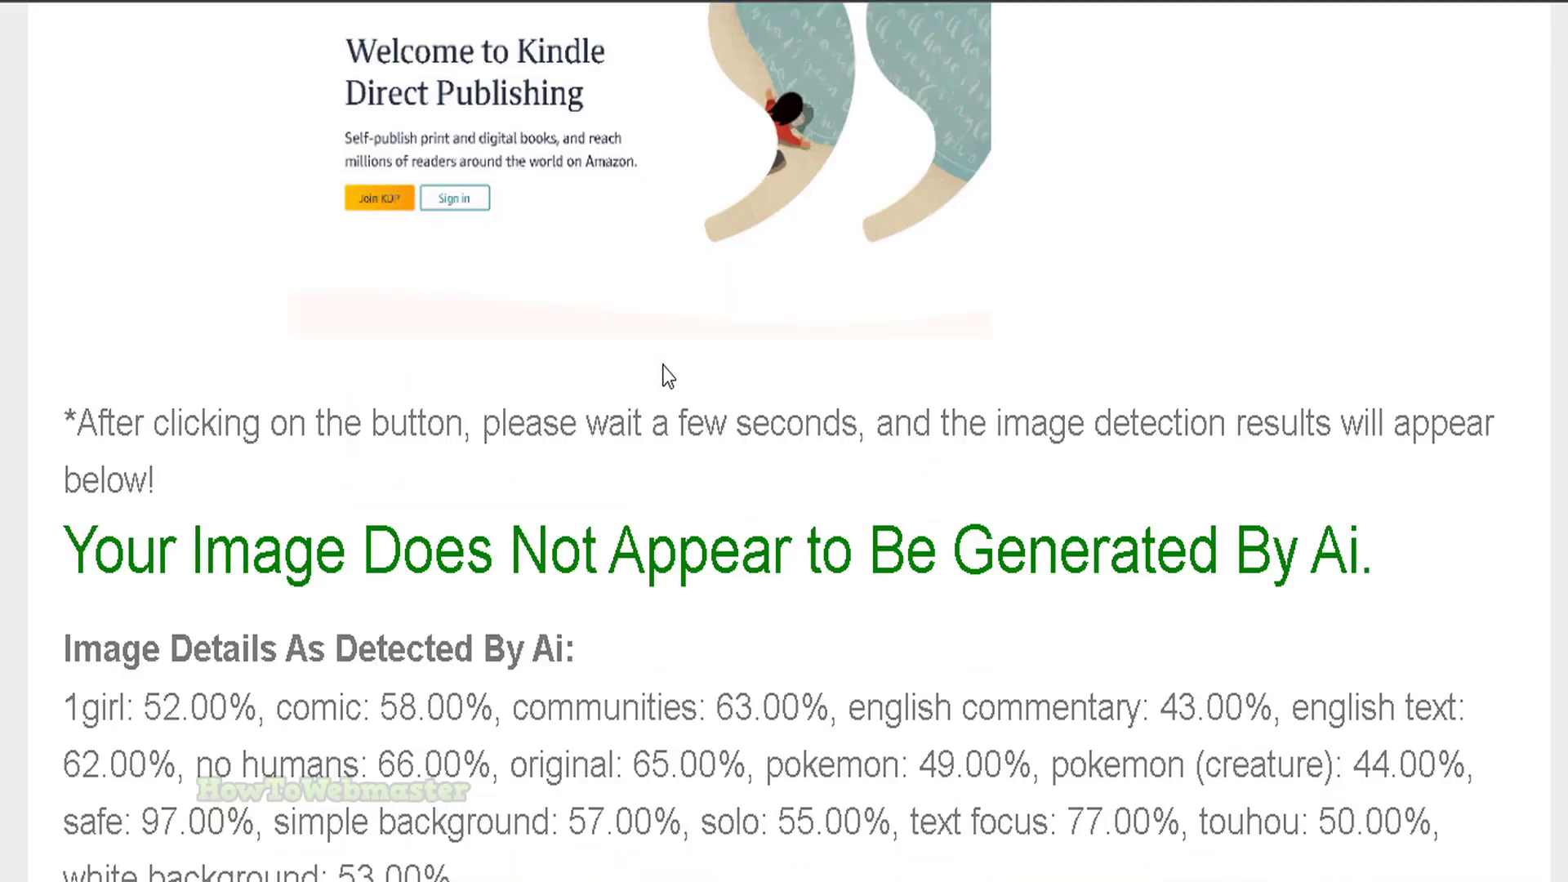
{"action": "left_click_drag", "start_coordinate": [157, 549], "coordinate": [898, 551]}
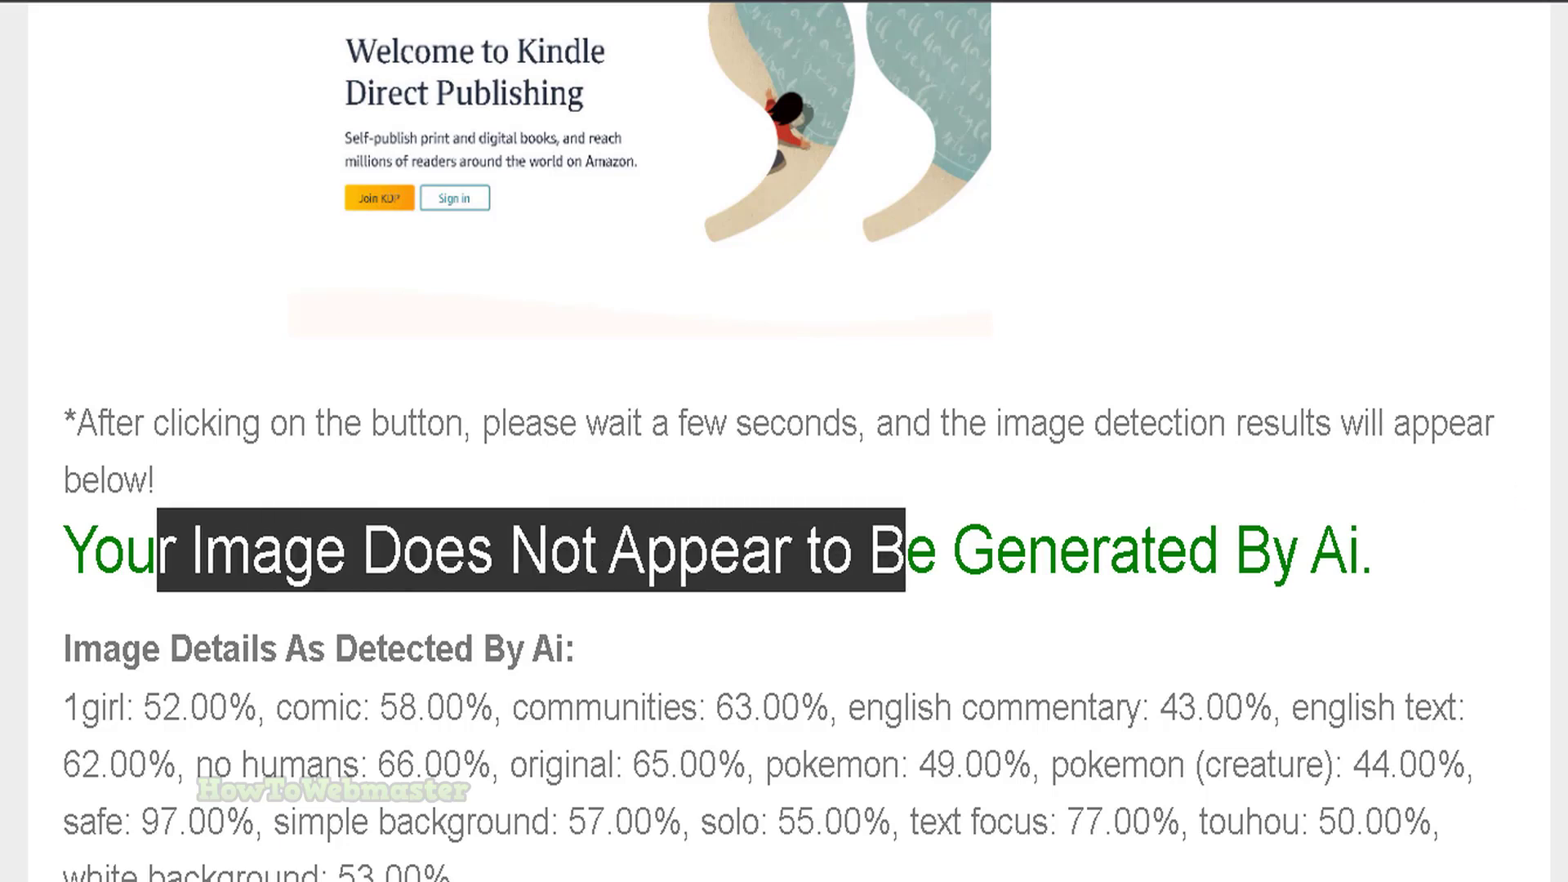
Highlight kindle.jpg's tag scores: 1girl 52.00%, no humans 66.00%, safe 97.00%
{"action": "scroll", "coordinate": [156, 469], "scroll_direction": "down", "scroll_amount": 2}
{"action": "scroll", "coordinate": [155, 469], "scroll_direction": "up", "scroll_amount": 1}
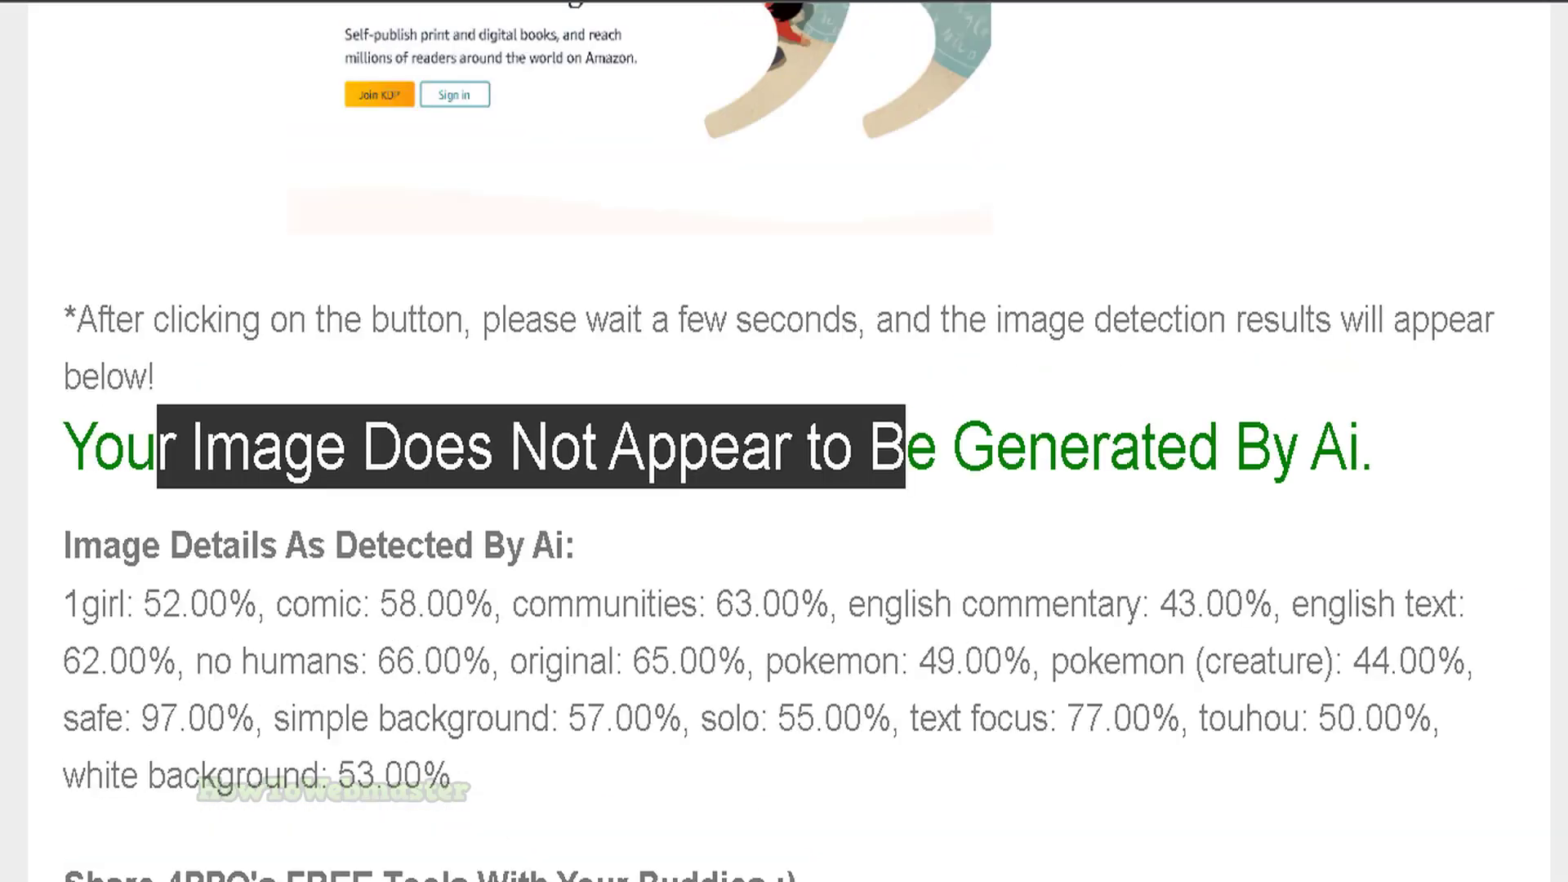
{"action": "scroll", "coordinate": [155, 470], "scroll_direction": "down", "scroll_amount": 1}
{"action": "left_click_drag", "start_coordinate": [81, 486], "coordinate": [233, 485]}
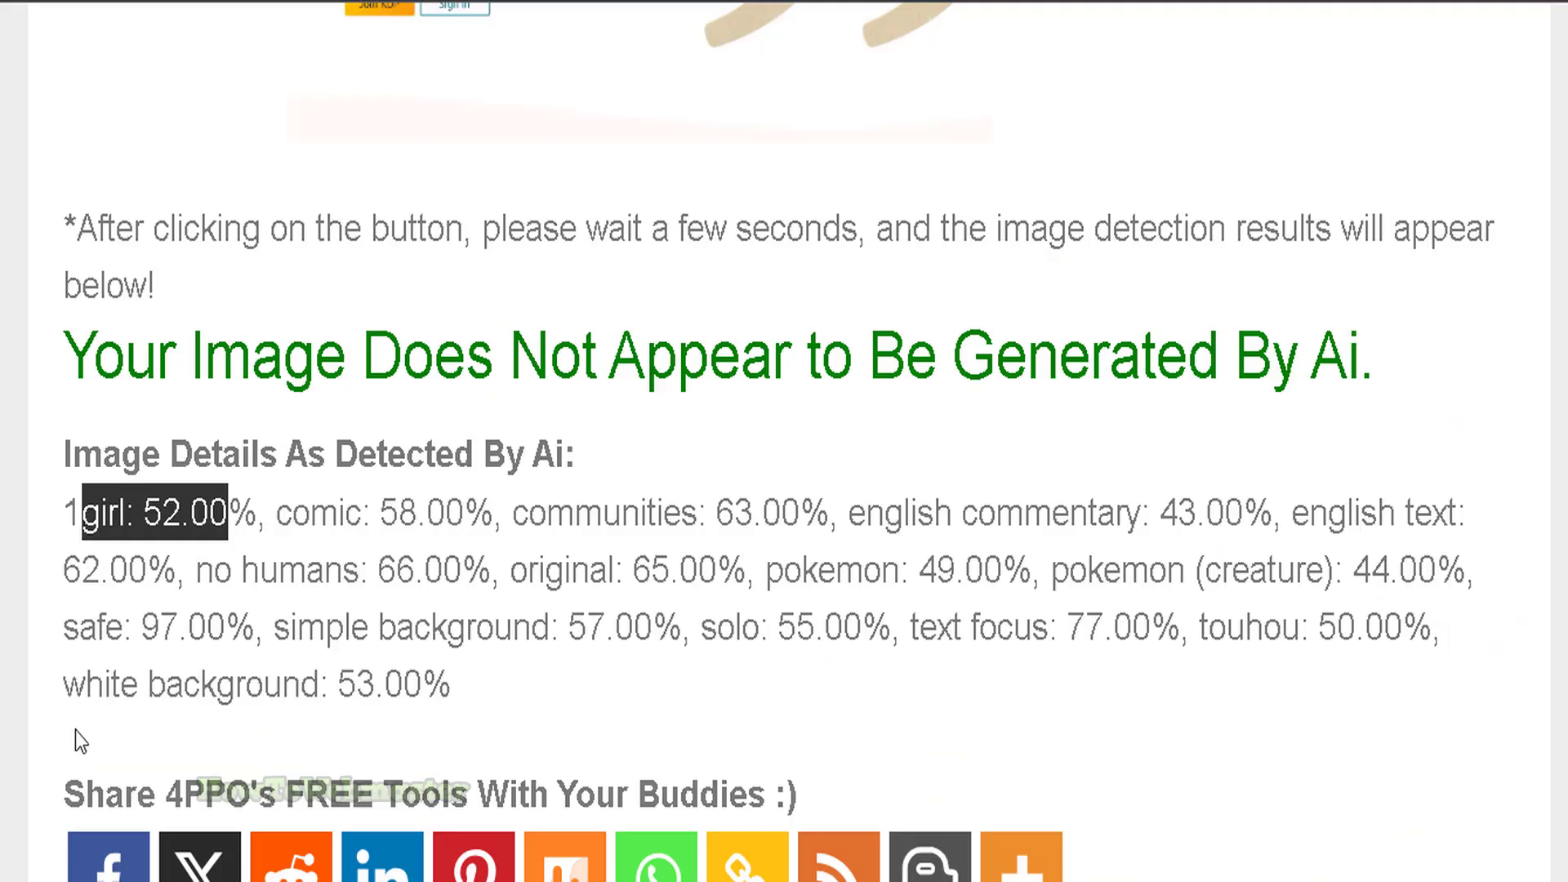
{"action": "left_click_drag", "start_coordinate": [214, 572], "coordinate": [379, 572]}
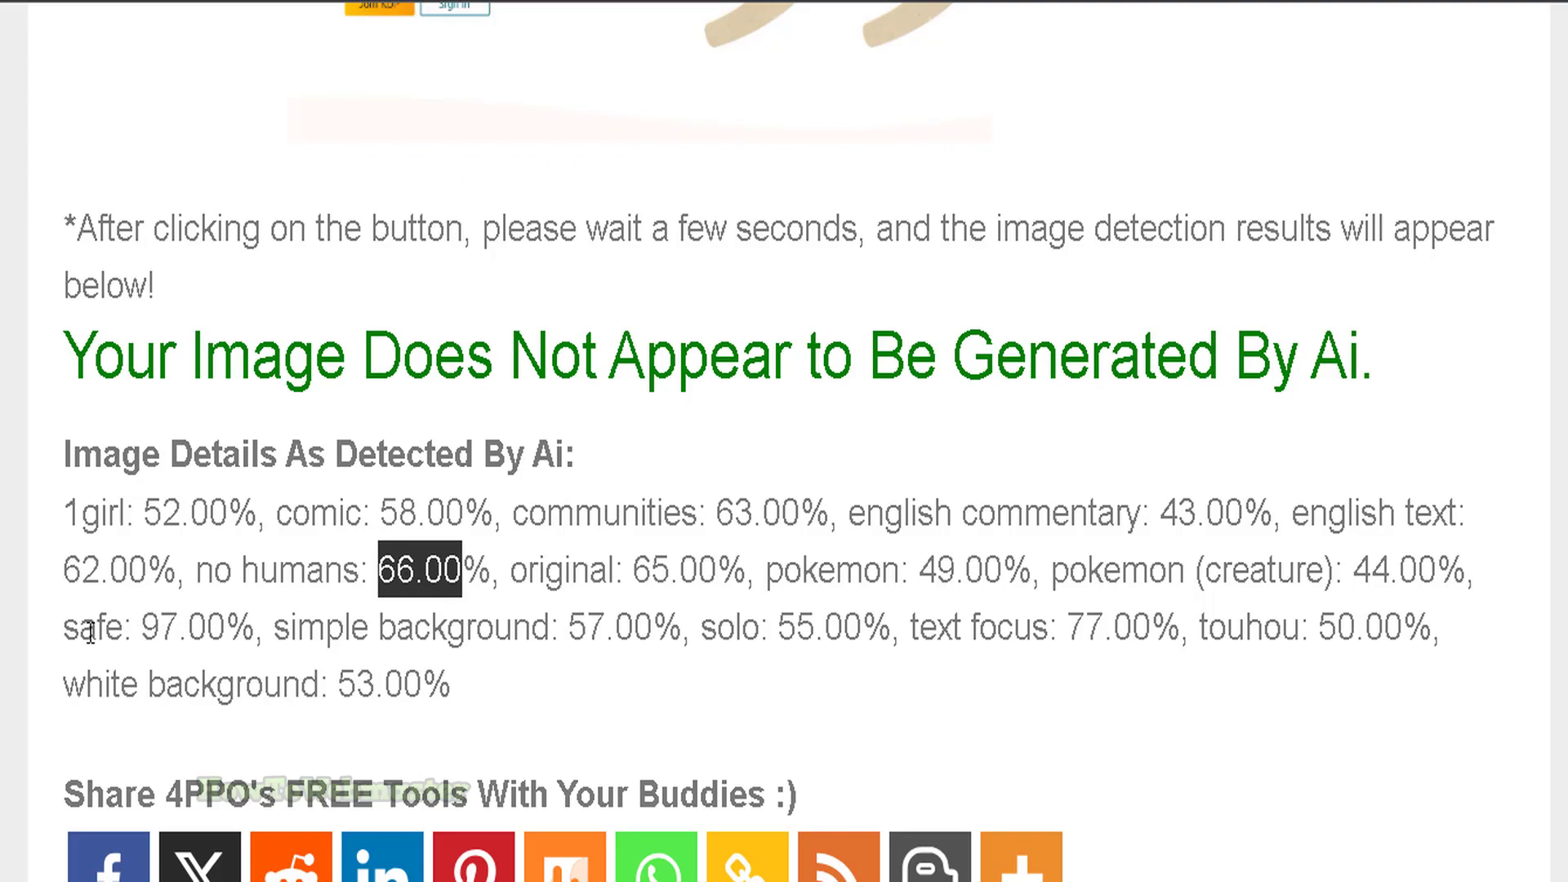
{"action": "left_click_drag", "start_coordinate": [80, 629], "coordinate": [249, 627]}
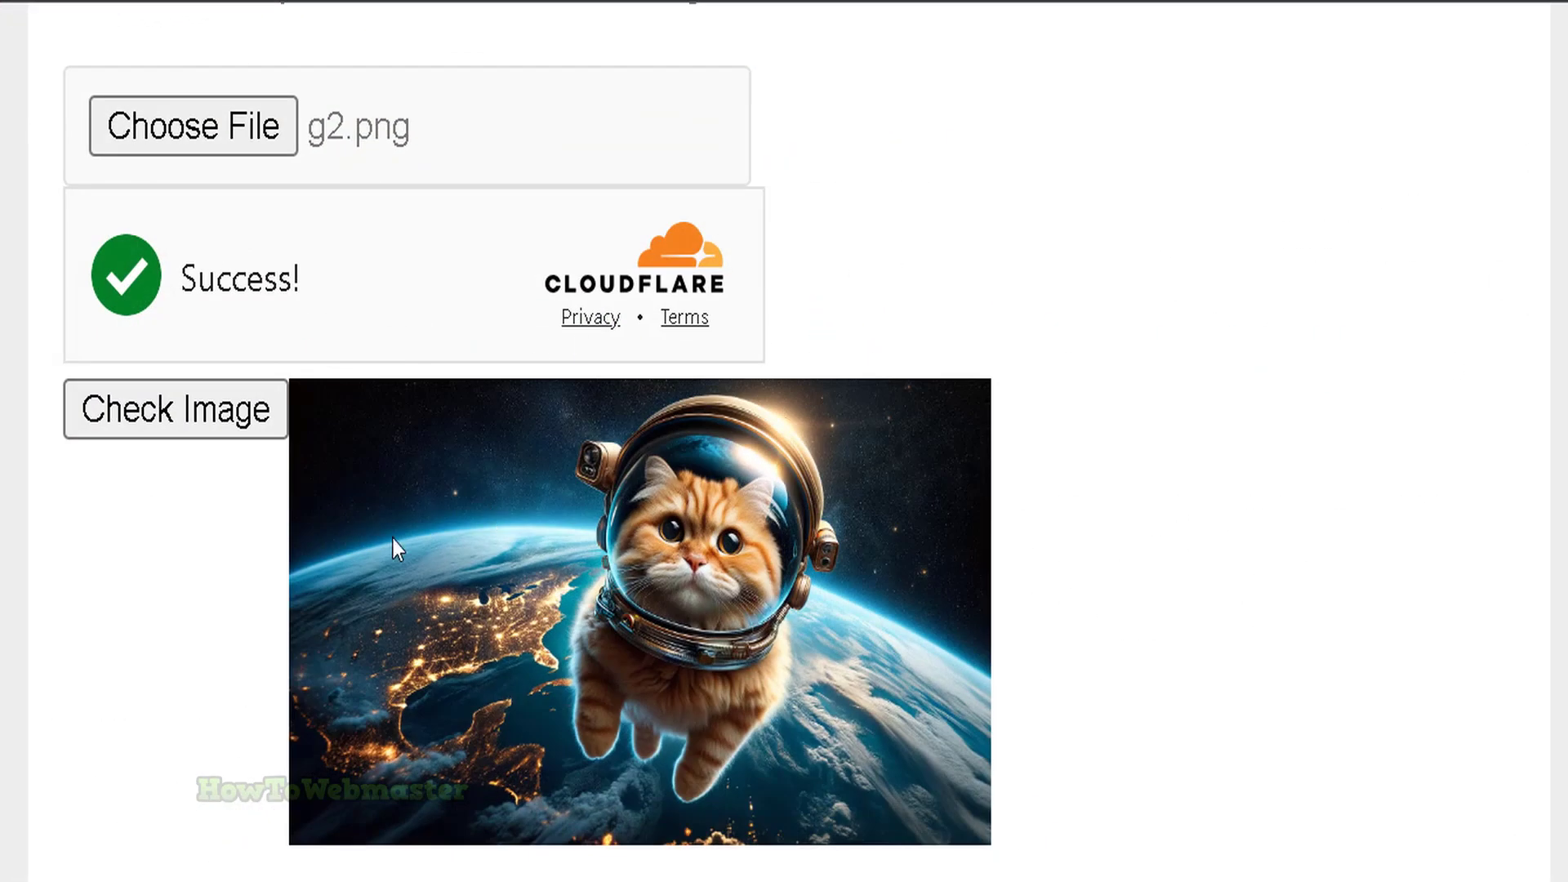
Check the astronaut cat image g2.png and highlight its AI-detected verdict at 98.00%
{"action": "scroll", "coordinate": [784, 441], "scroll_direction": "down", "scroll_amount": 2}
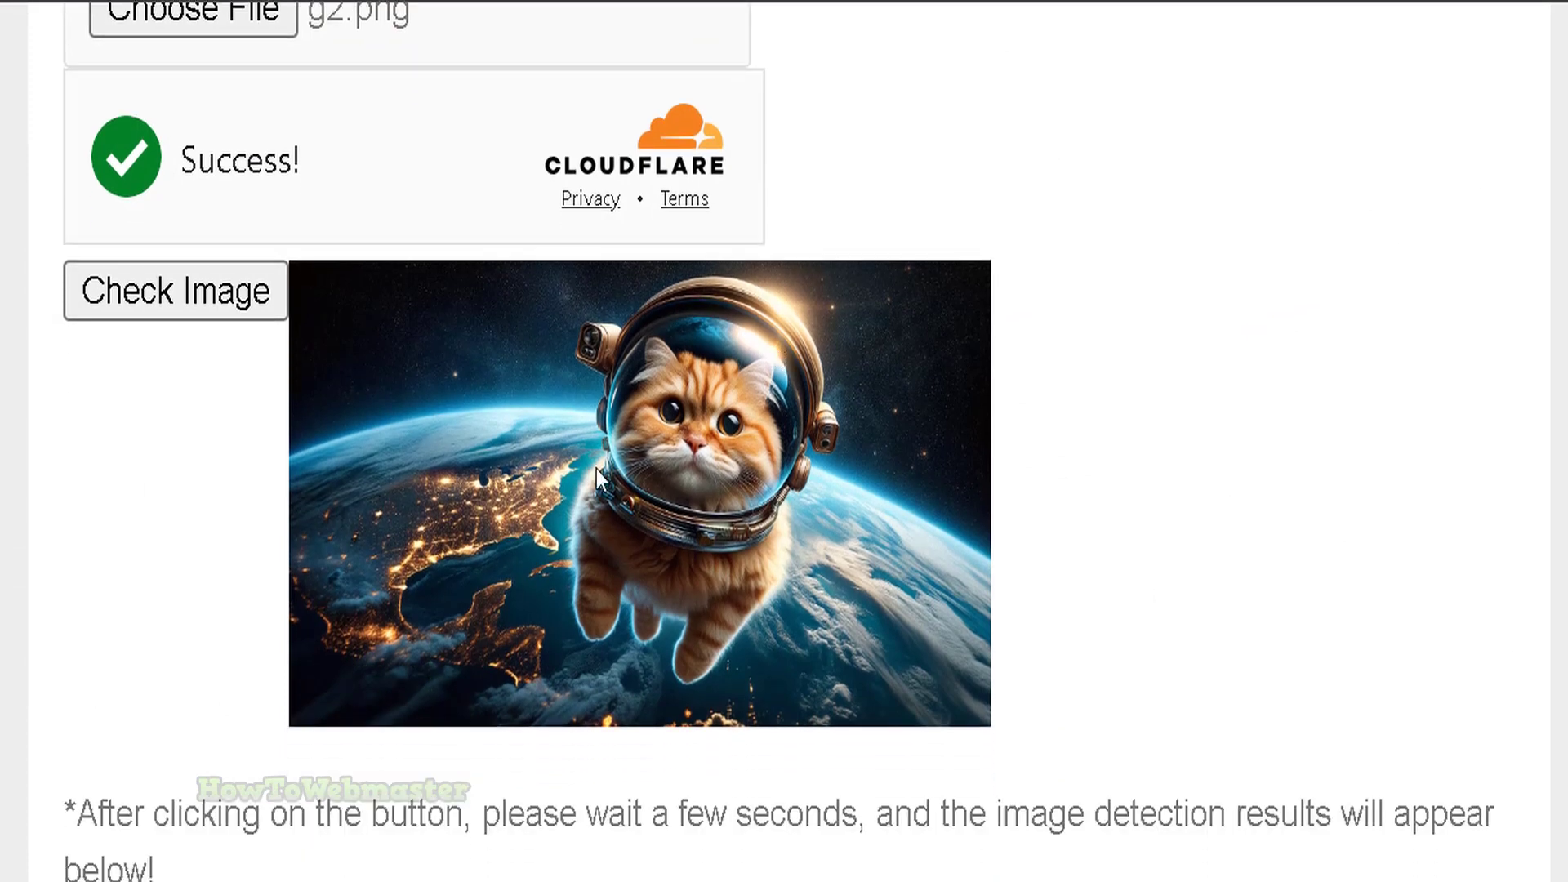
{"action": "left_click", "coordinate": [126, 294]}
{"action": "scroll", "coordinate": [1355, 336], "scroll_direction": "down", "scroll_amount": 8}
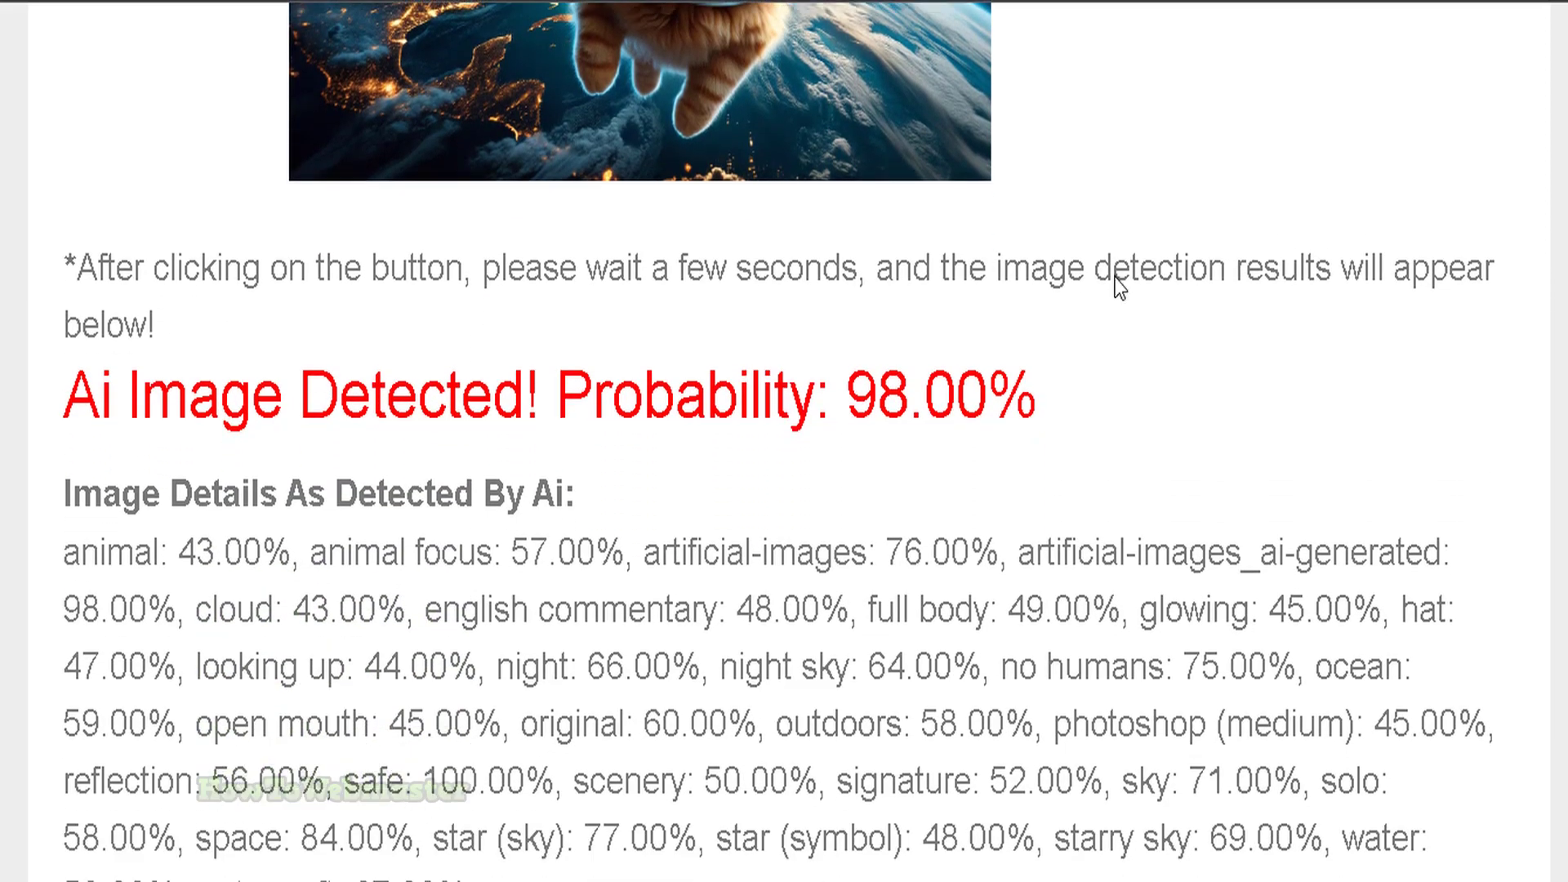
{"action": "left_click_drag", "start_coordinate": [212, 413], "coordinate": [534, 412]}
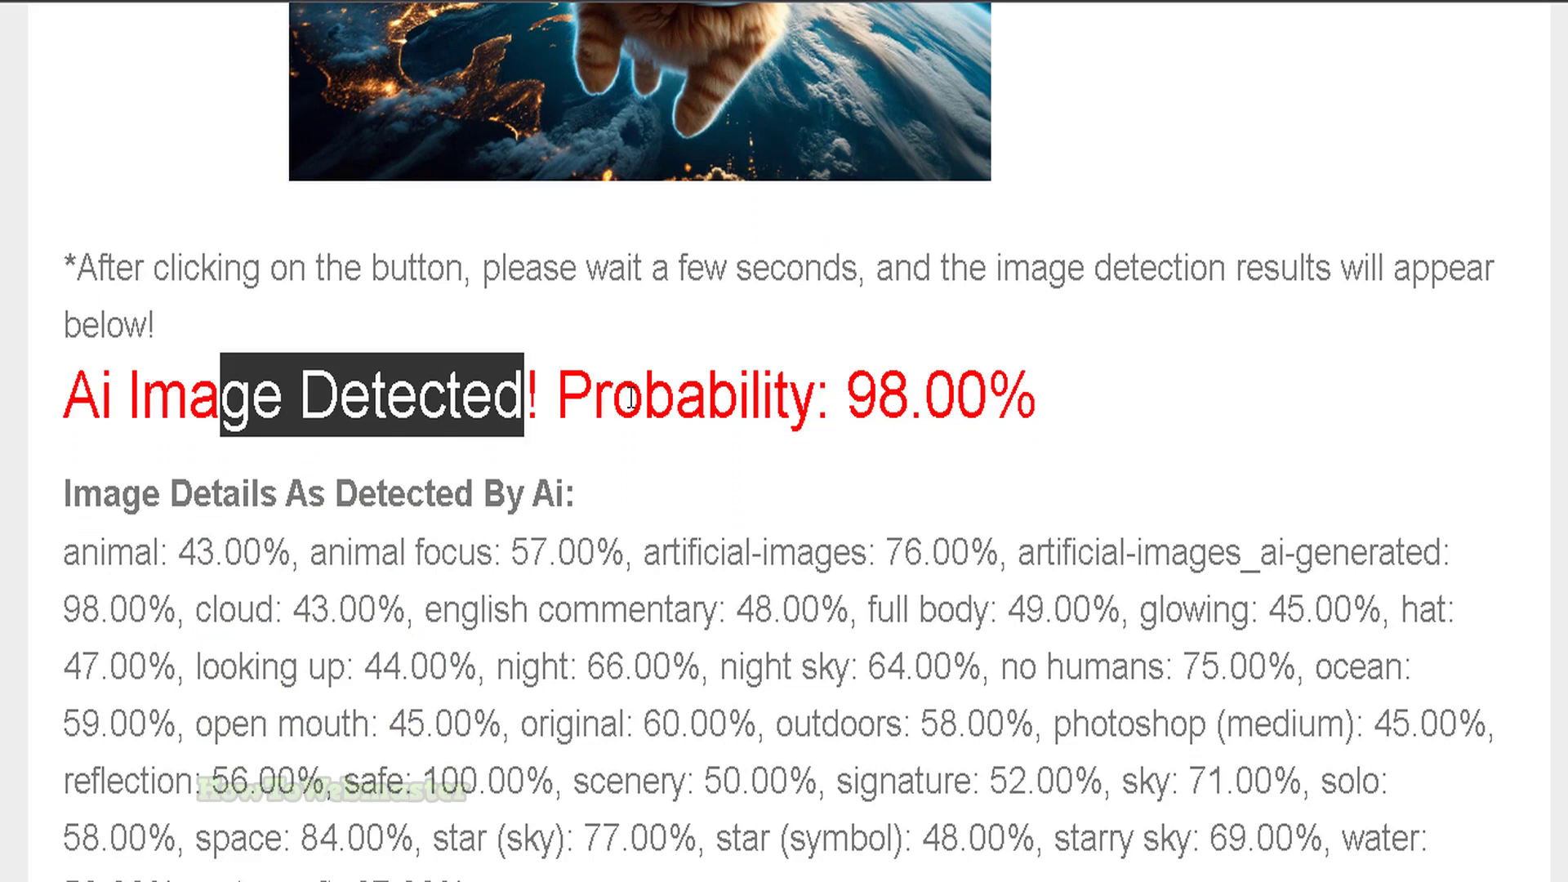
{"action": "left_click_drag", "start_coordinate": [644, 405], "coordinate": [989, 406]}
Highlight g2.png's detected tags, including no humans at 75.00%
{"action": "scroll", "coordinate": [1441, 349], "scroll_direction": "down", "scroll_amount": 3}
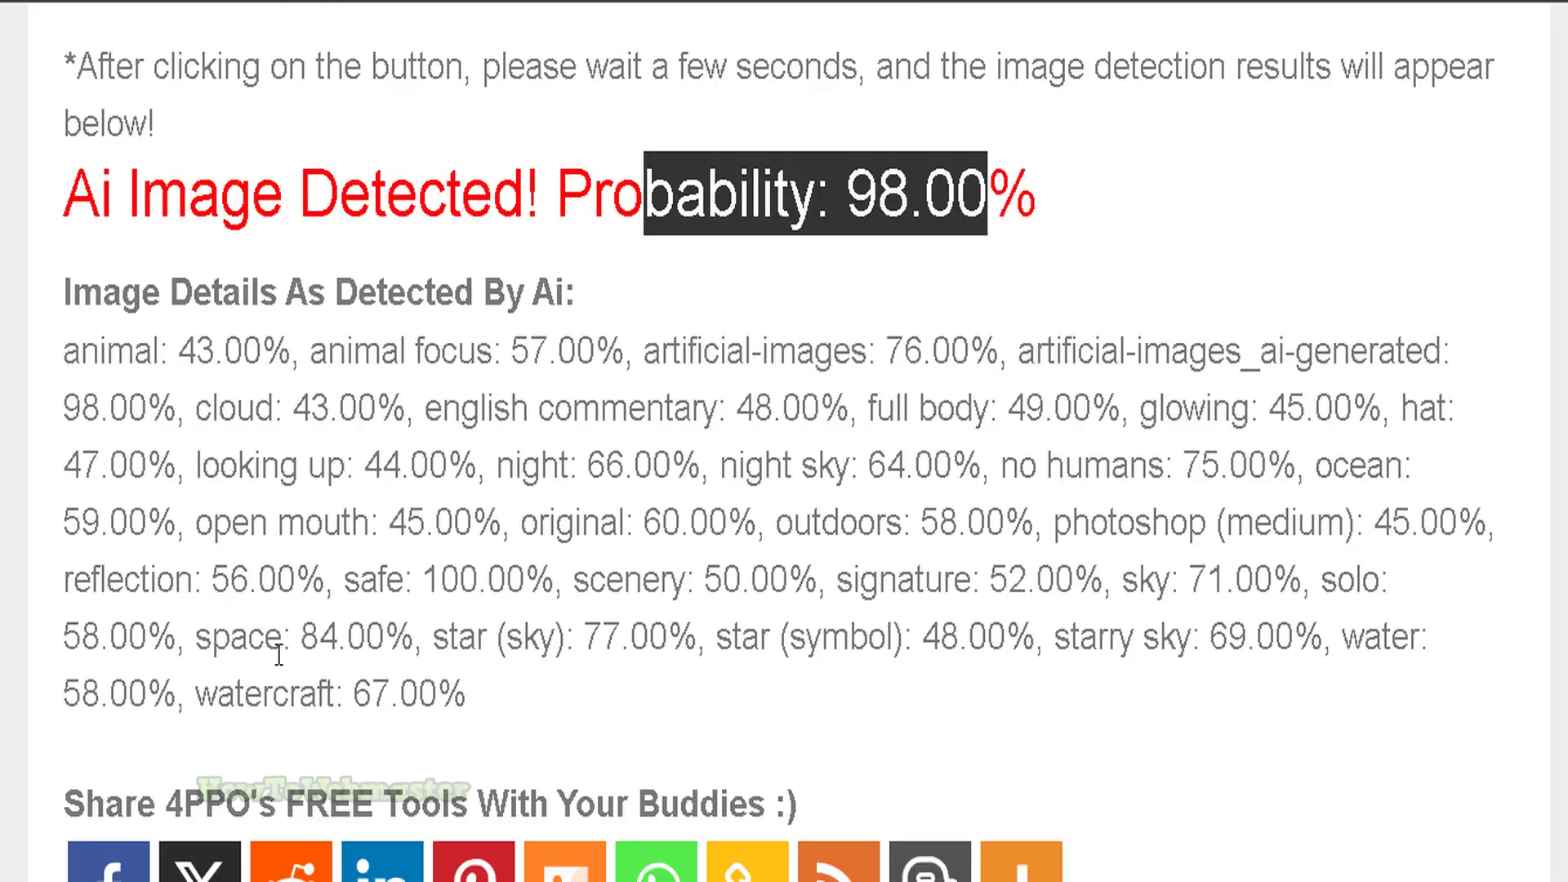
{"action": "left_click_drag", "start_coordinate": [231, 637], "coordinate": [417, 637]}
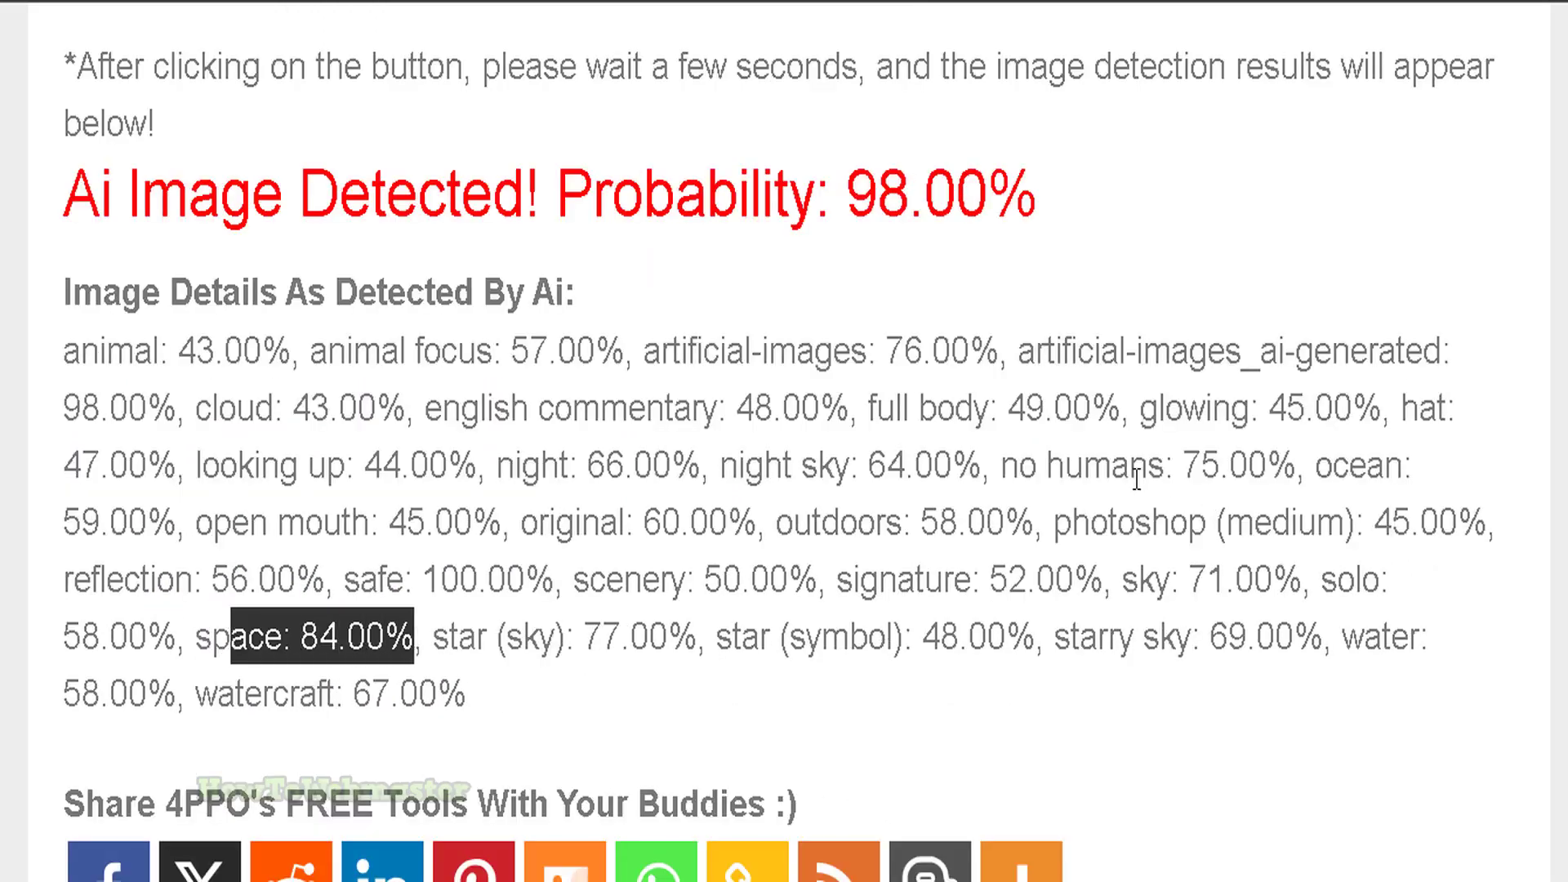
{"action": "left_click_drag", "start_coordinate": [1019, 463], "coordinate": [1299, 463]}
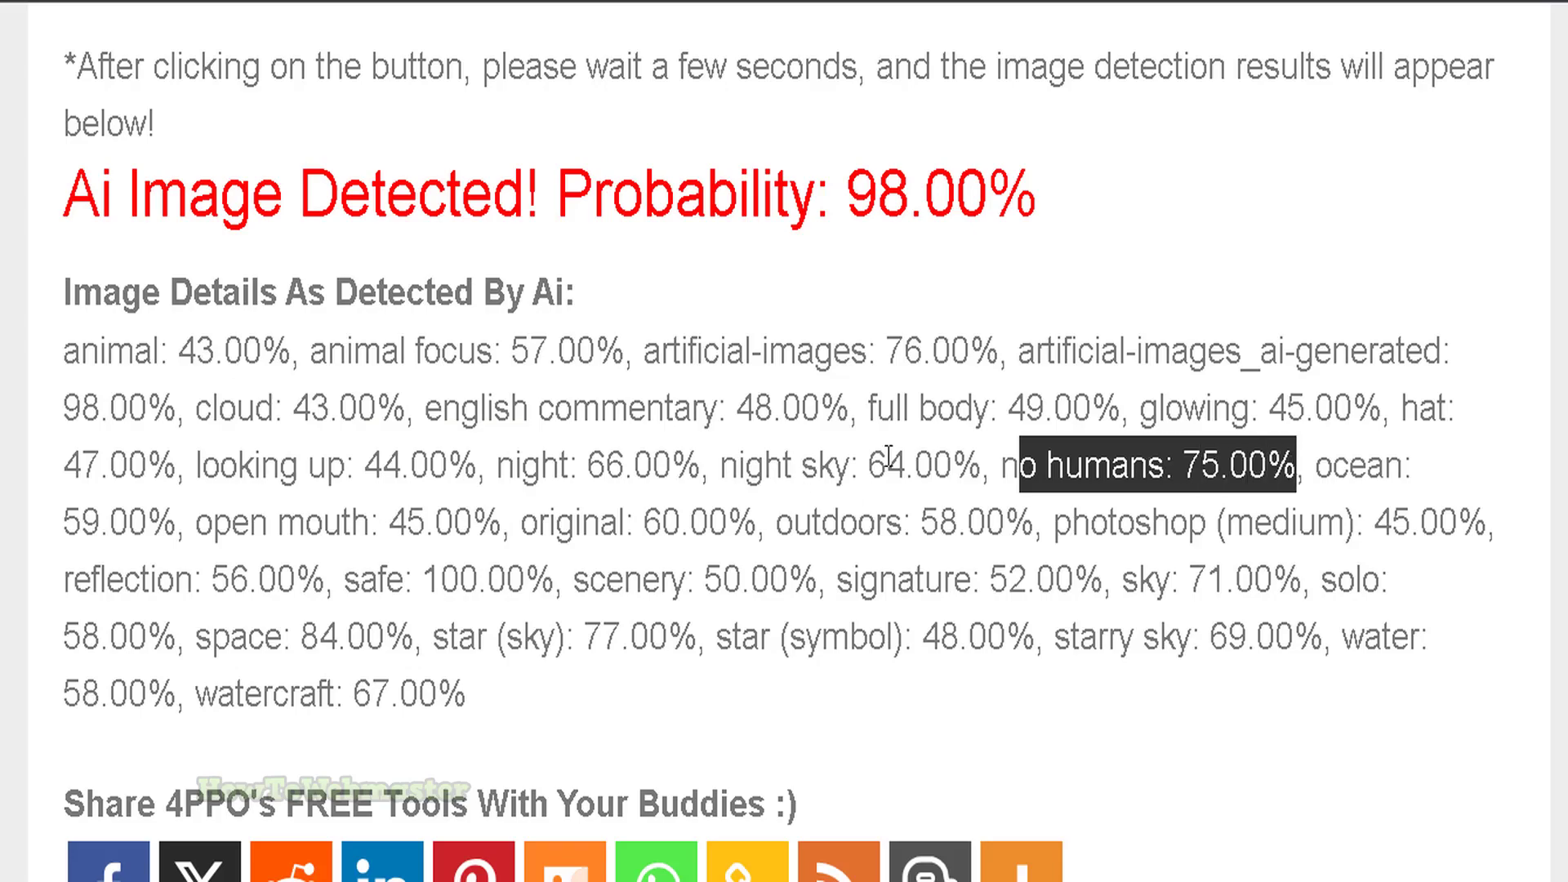
{"action": "scroll", "coordinate": [776, 441], "scroll_direction": "up", "scroll_amount": 10}
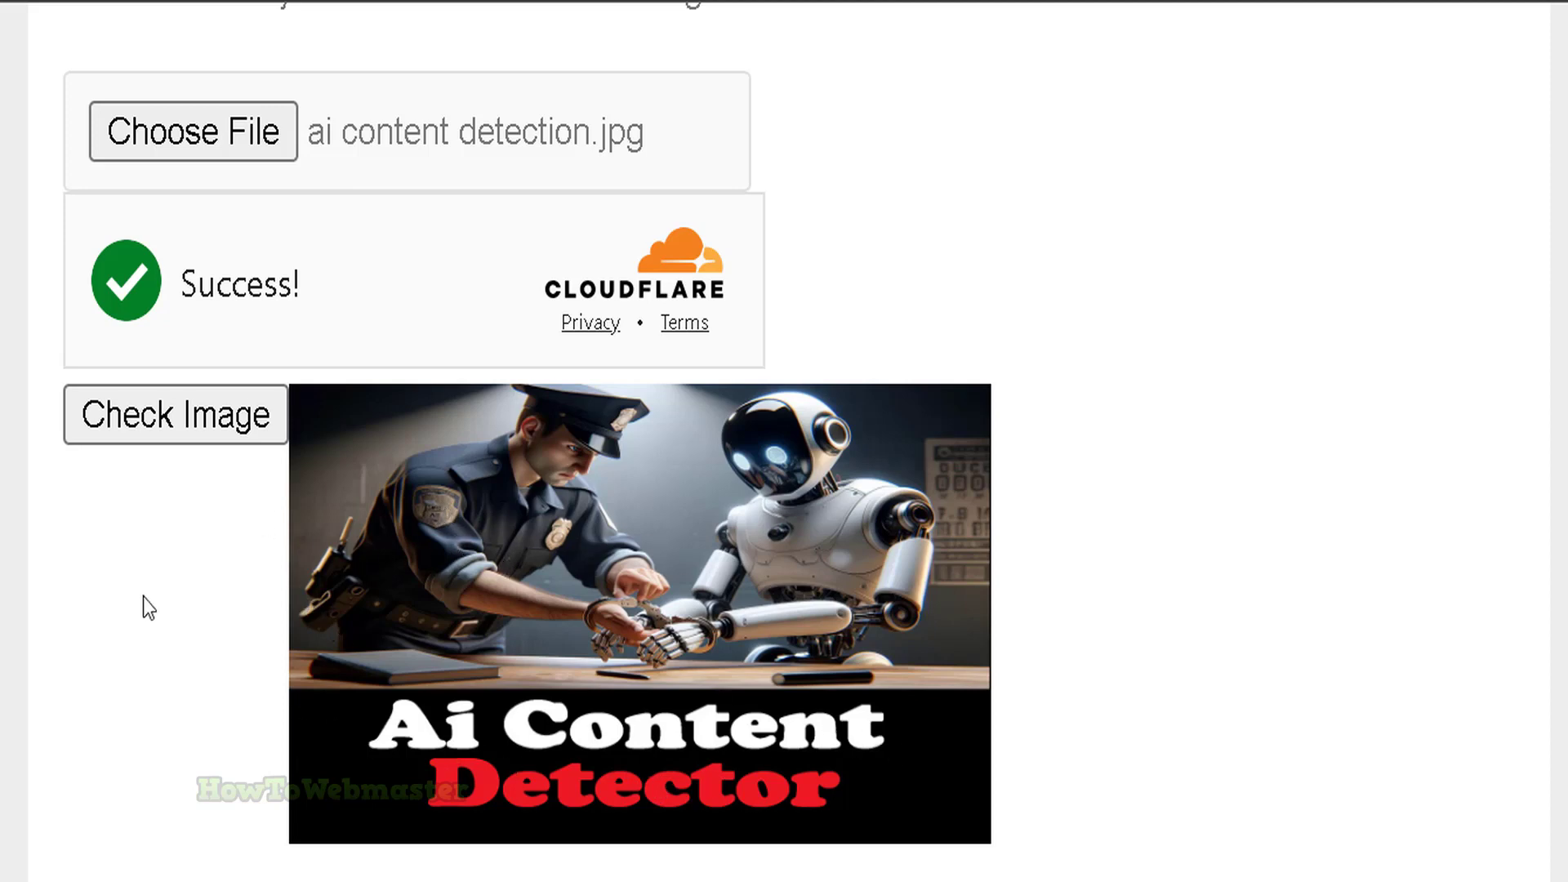
Check ai content detection.jpg and highlight its Ai Image Detected verdict with 85.00% probability
{"action": "left_click", "coordinate": [180, 416]}
{"action": "scroll", "coordinate": [188, 547], "scroll_direction": "down", "scroll_amount": 5}
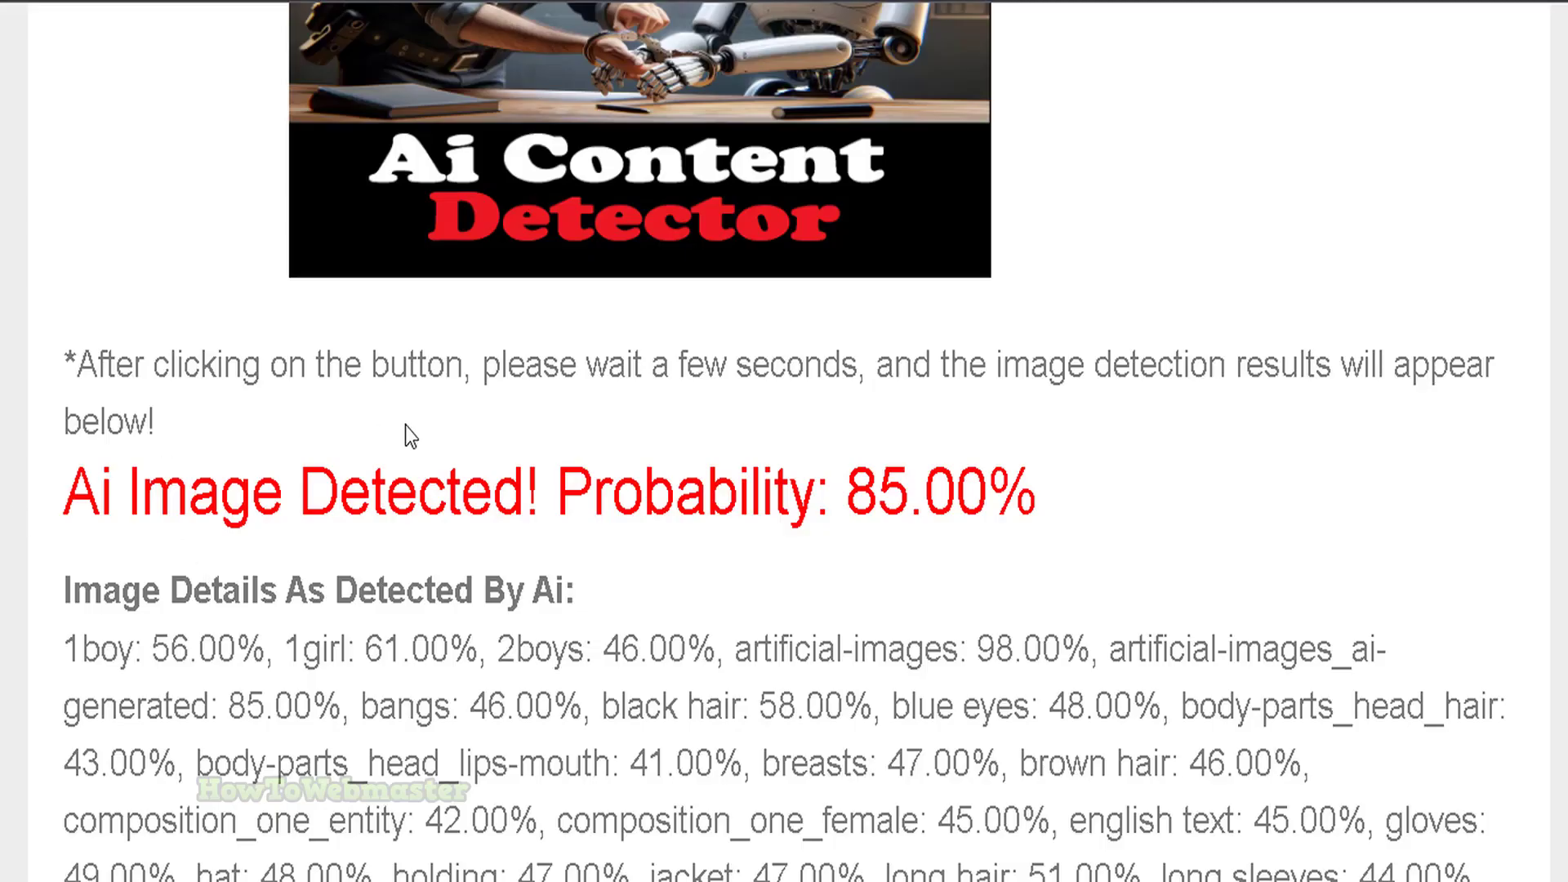
{"action": "left_click_drag", "start_coordinate": [557, 491], "coordinate": [988, 490]}
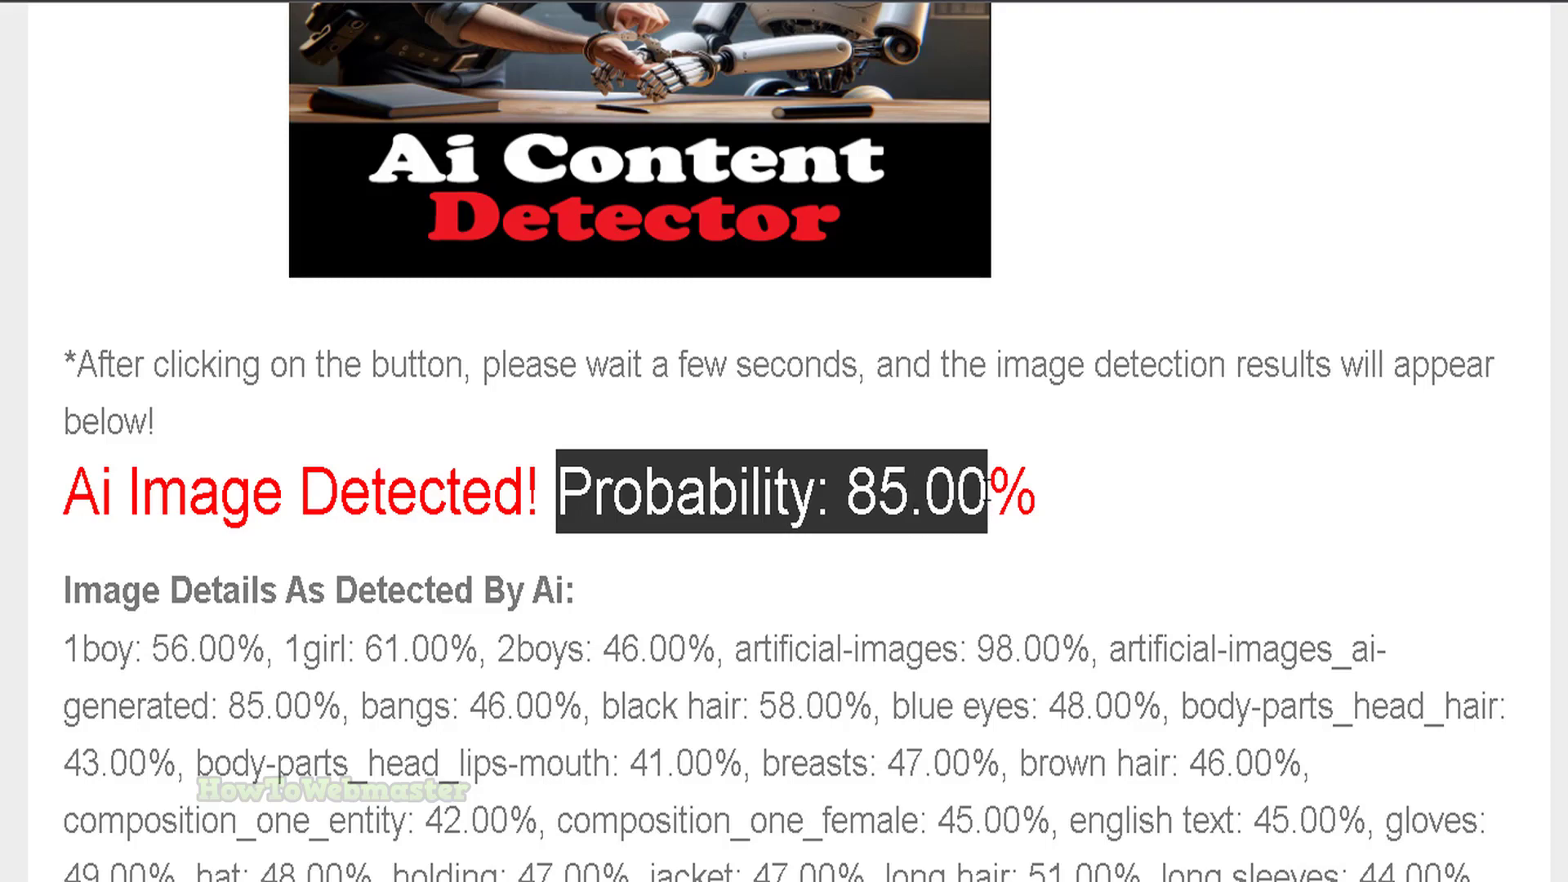
{"action": "left_click_drag", "start_coordinate": [142, 490], "coordinate": [386, 490]}
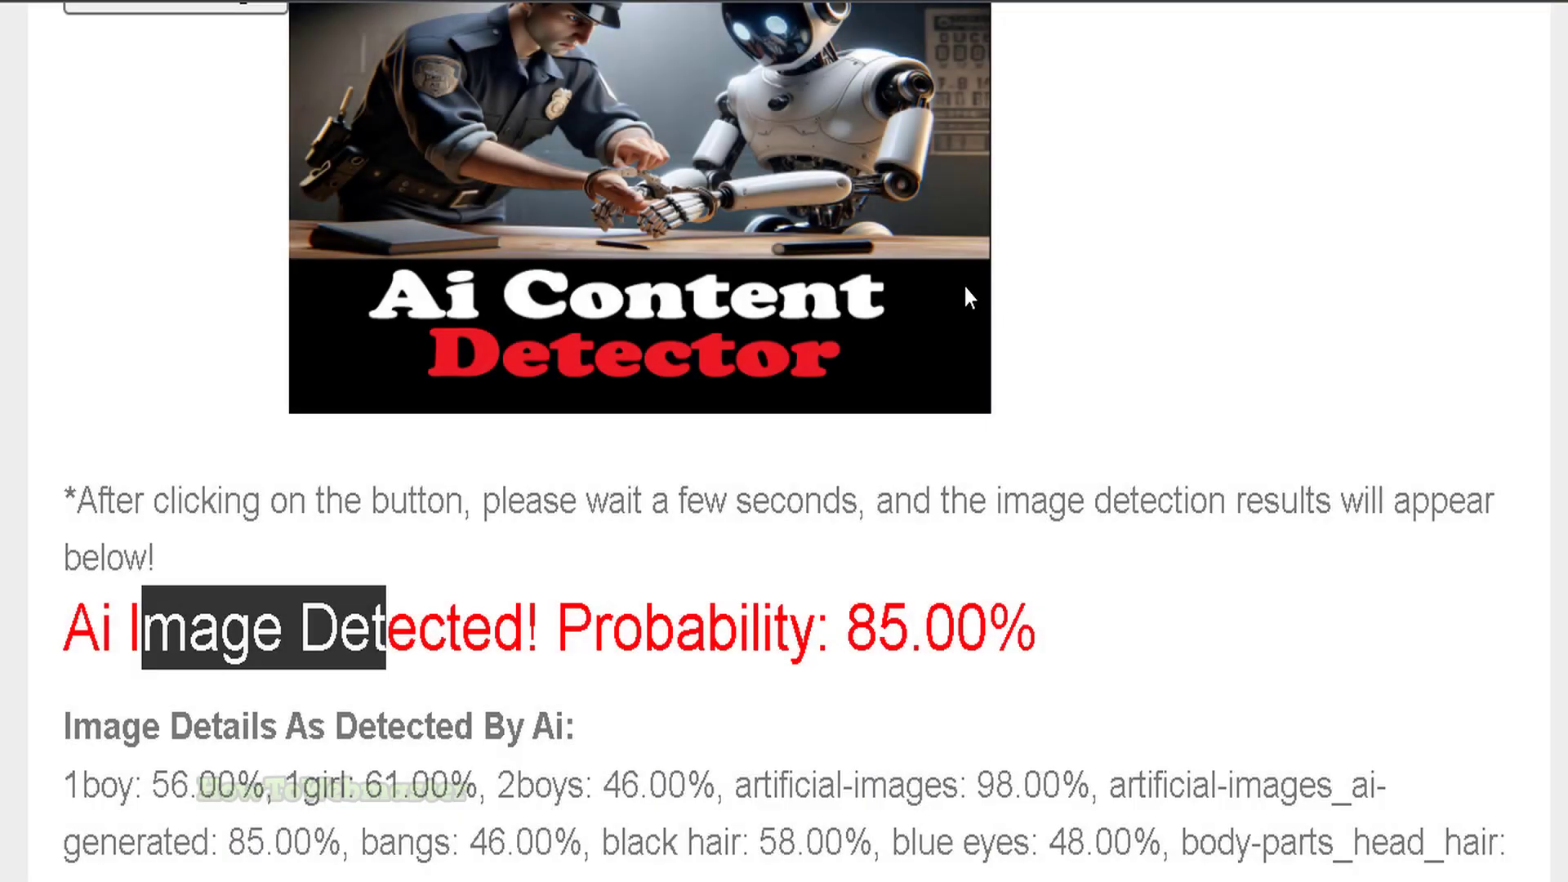
{"action": "scroll", "coordinate": [784, 441], "scroll_direction": "up", "scroll_amount": 5}
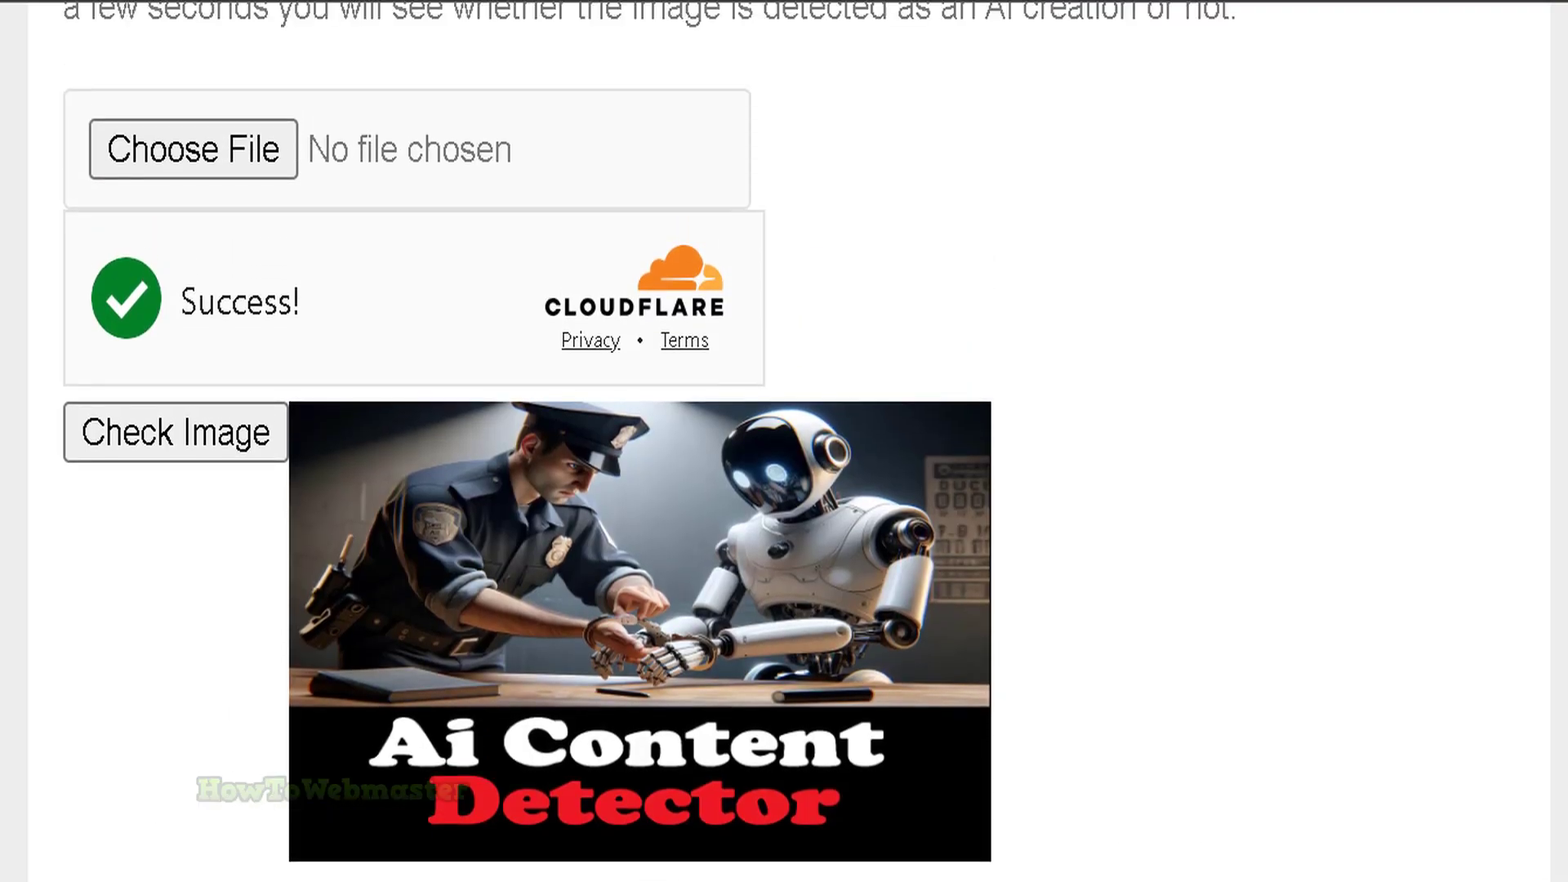
{"action": "scroll", "coordinate": [784, 441], "scroll_direction": "up", "scroll_amount": 4}
{"action": "scroll", "coordinate": [784, 441], "scroll_direction": "down", "scroll_amount": 1}
{"action": "scroll", "coordinate": [784, 441], "scroll_direction": "up", "scroll_amount": 1}
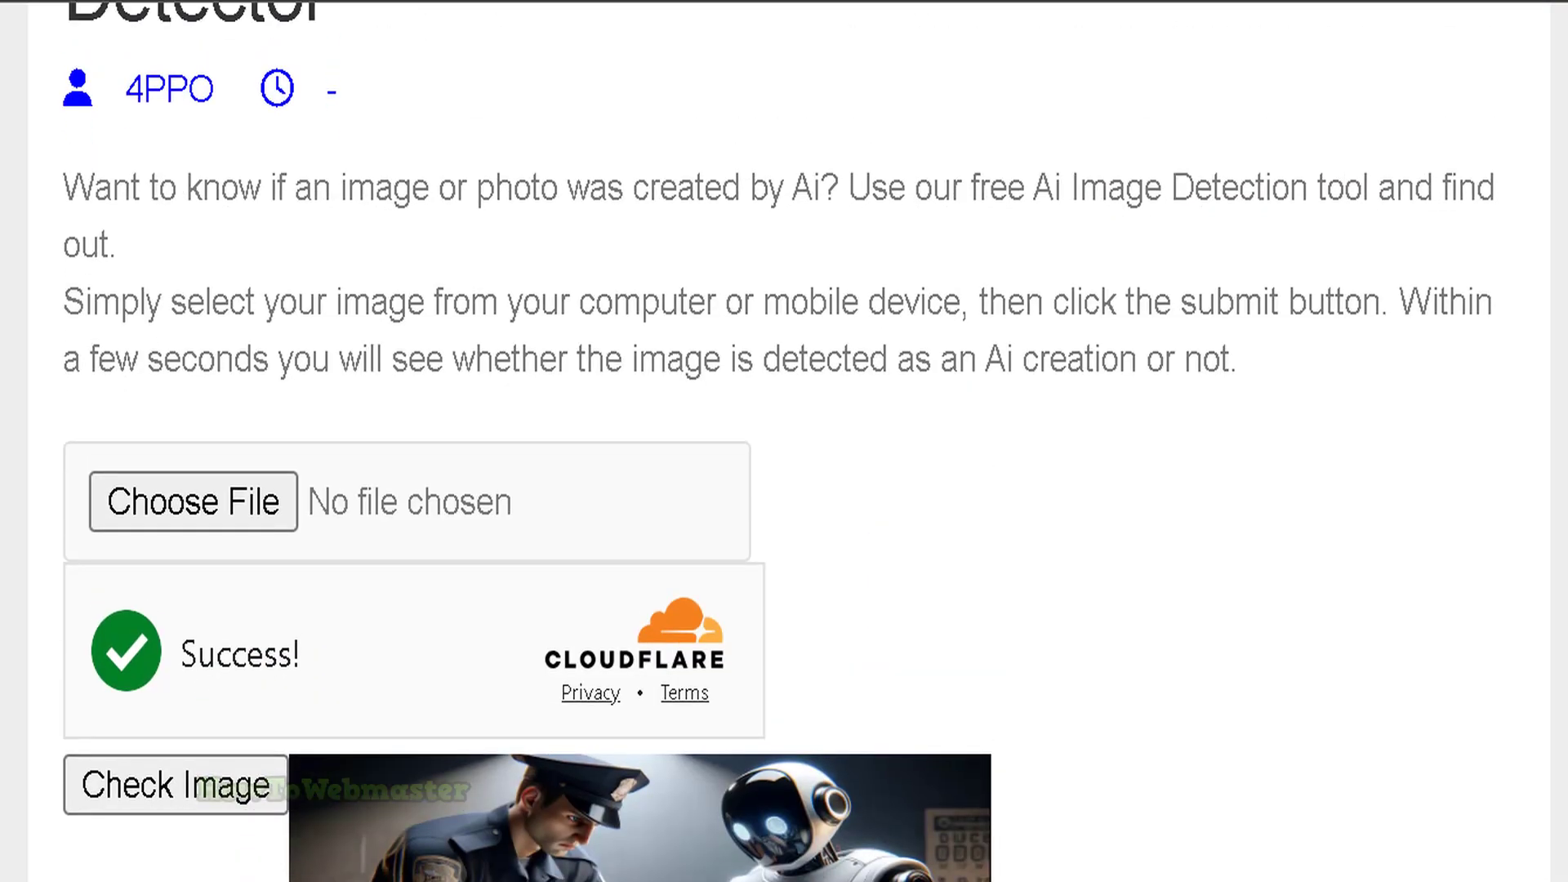
{"action": "scroll", "coordinate": [784, 441], "scroll_direction": "down", "scroll_amount": 2}
{"action": "scroll", "coordinate": [784, 441], "scroll_direction": "down", "scroll_amount": 5}
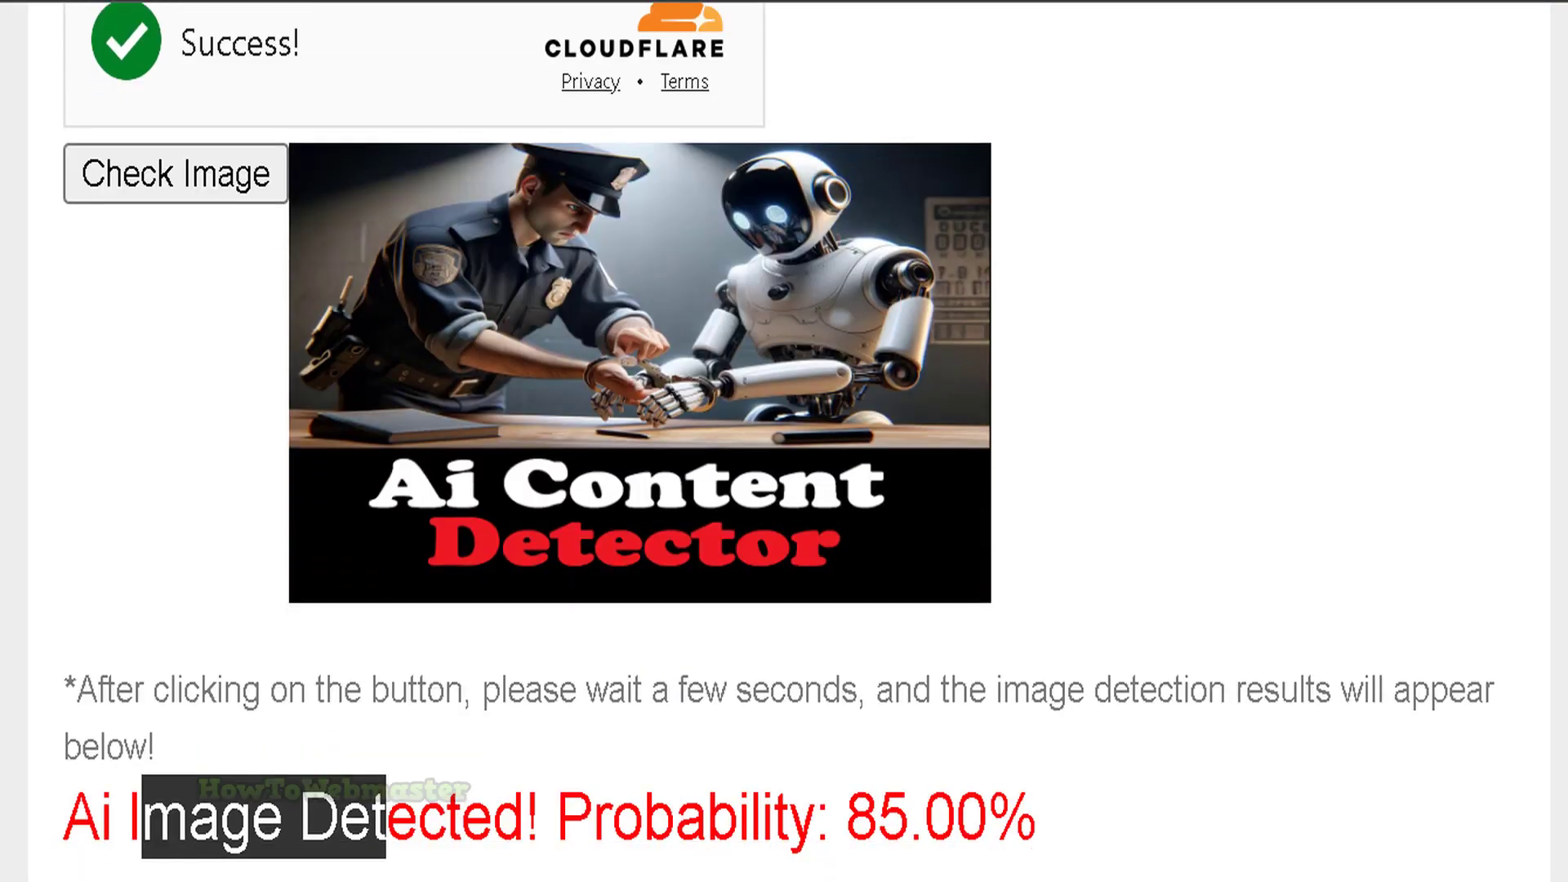